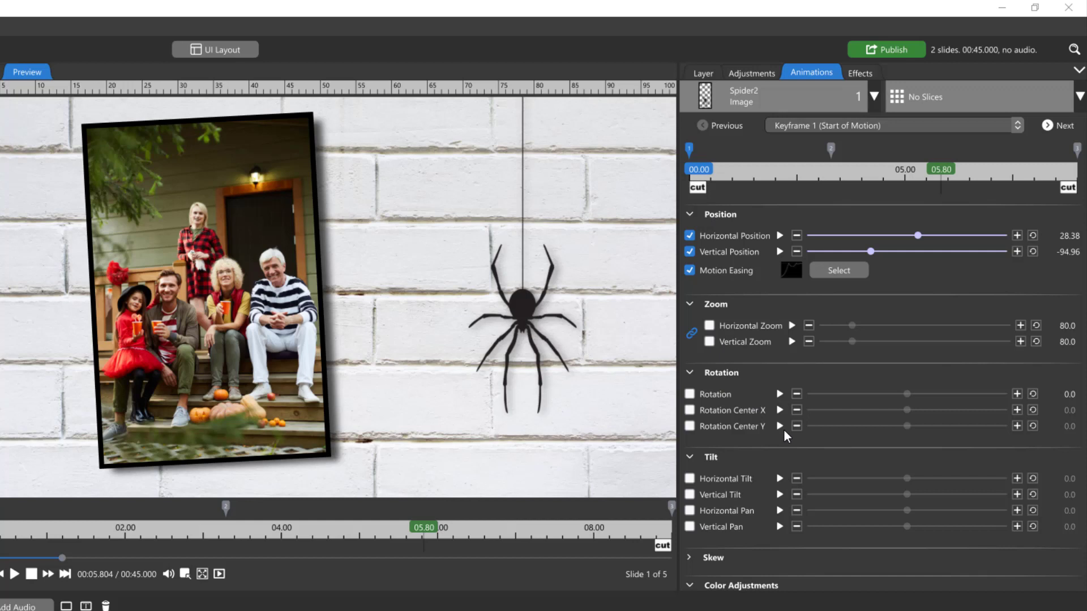
{"action": "scroll", "coordinate": [753, 563], "scroll_direction": "down", "scroll_amount": 1}
{"action": "scroll", "coordinate": [753, 563], "scroll_direction": "down", "scroll_amount": 1}
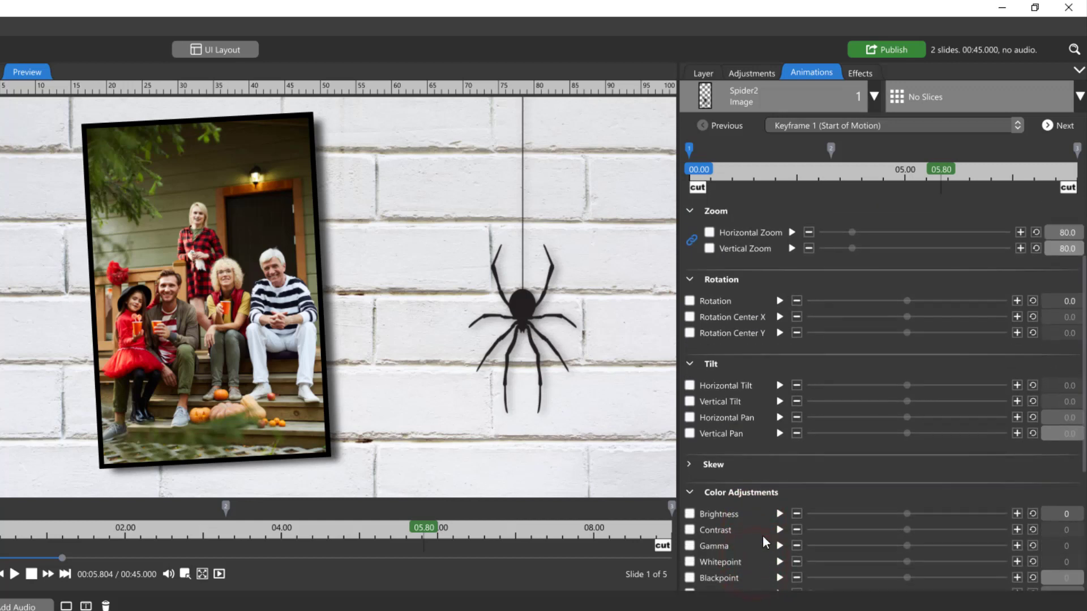
{"action": "scroll", "coordinate": [762, 536], "scroll_direction": "down", "scroll_amount": 1}
{"action": "scroll", "coordinate": [763, 536], "scroll_direction": "down", "scroll_amount": 2}
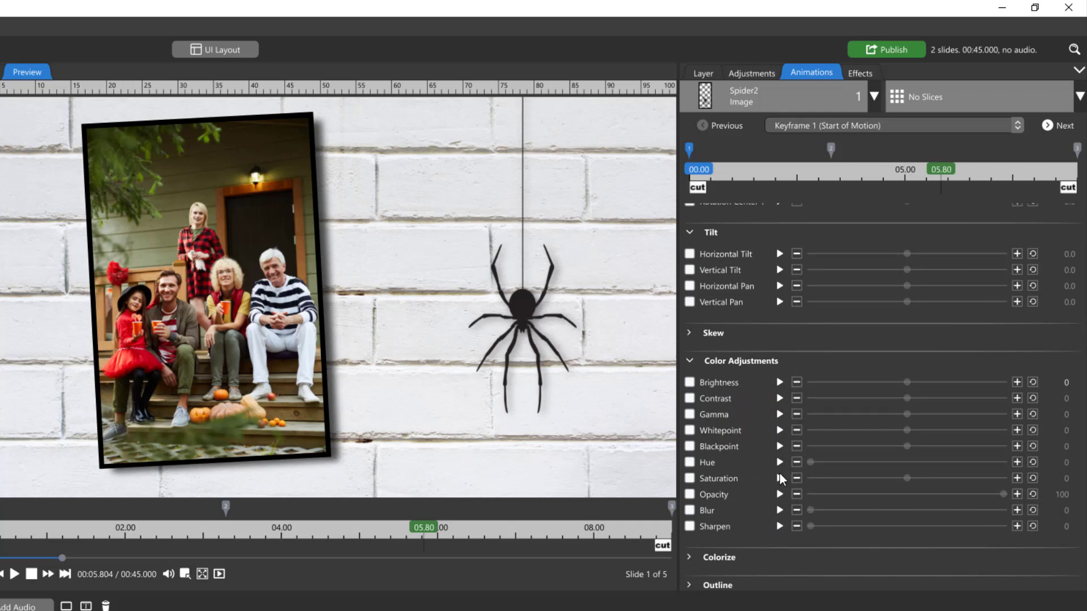
{"action": "scroll", "coordinate": [773, 508], "scroll_direction": "down", "scroll_amount": 1}
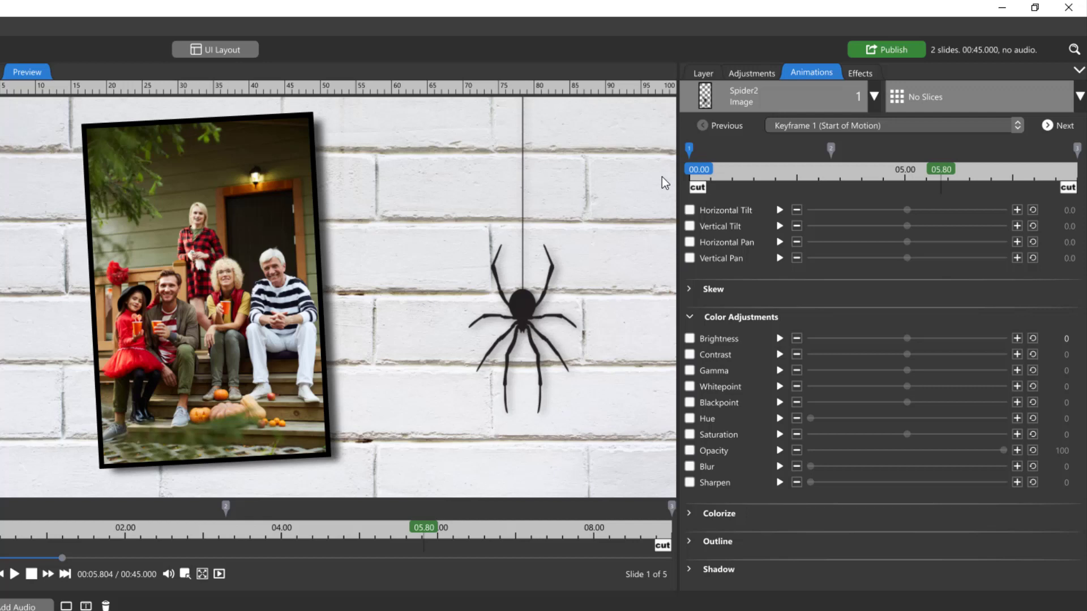
Step between the spider's first and second keyframe markers before moving to slide 3.
{"action": "left_click", "coordinate": [688, 149]}
{"action": "scroll", "coordinate": [743, 275], "scroll_direction": "up", "scroll_amount": 3}
{"action": "scroll", "coordinate": [748, 281], "scroll_direction": "up", "scroll_amount": 2}
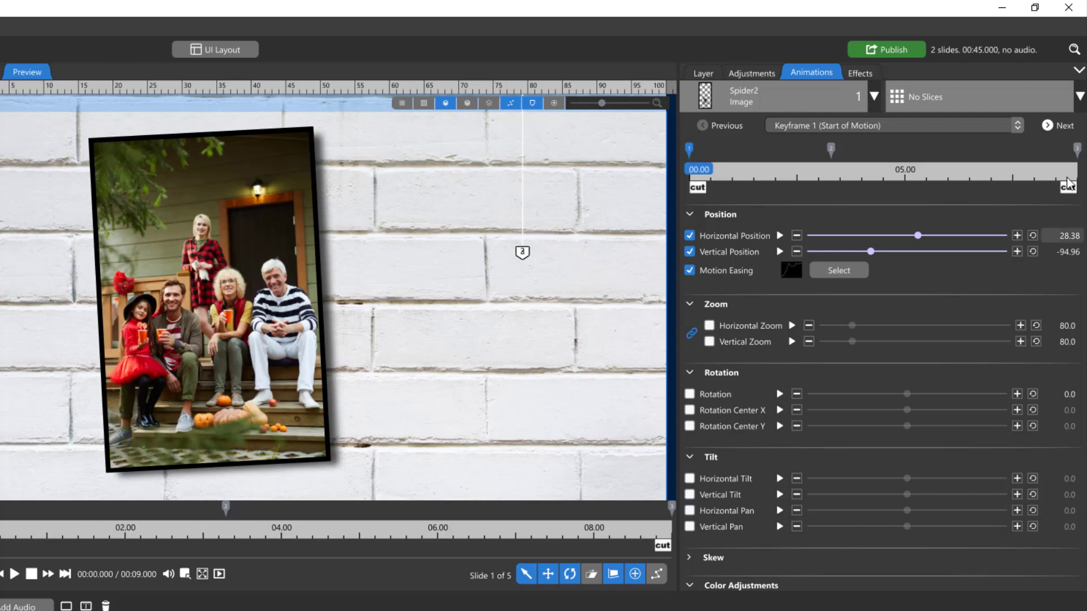
{"action": "left_click", "coordinate": [831, 150]}
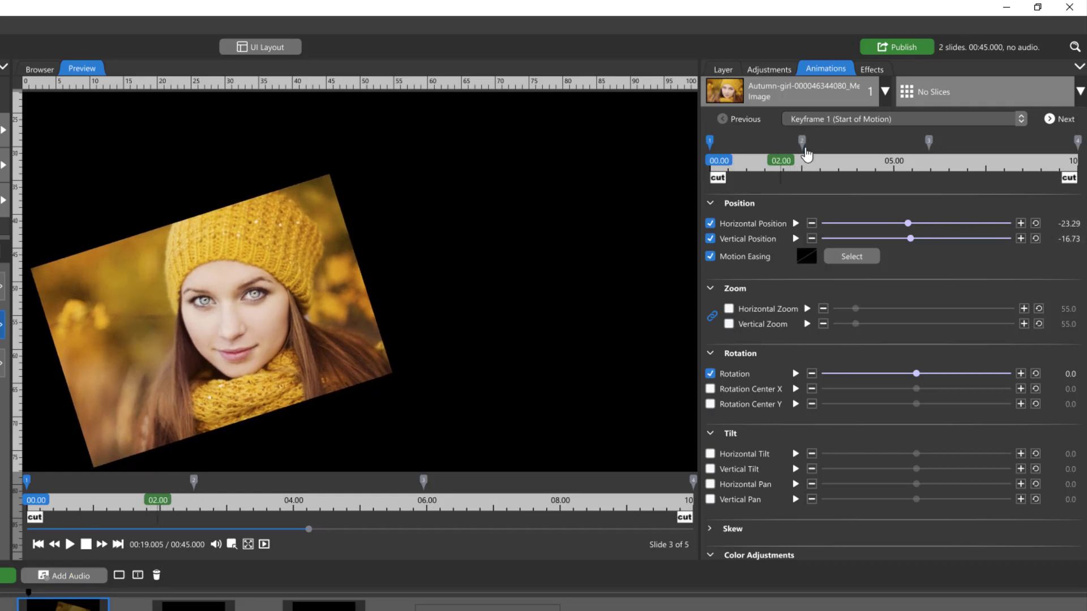
Walk the girl image's motion path through keyframes 1 to 4 and back to the start.
{"action": "left_click", "coordinate": [802, 144]}
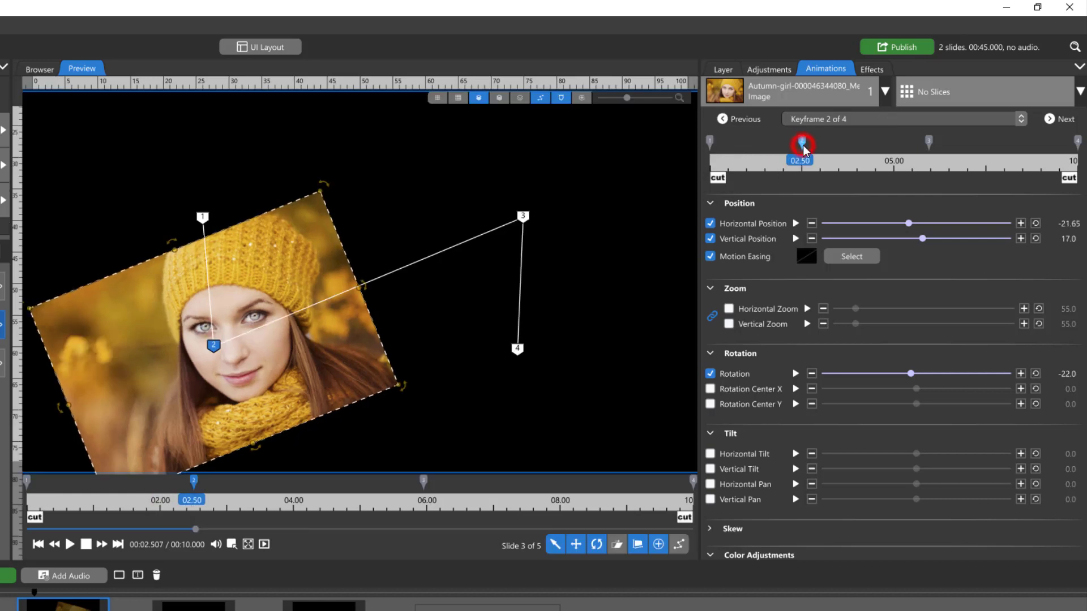
{"action": "left_click", "coordinate": [711, 142]}
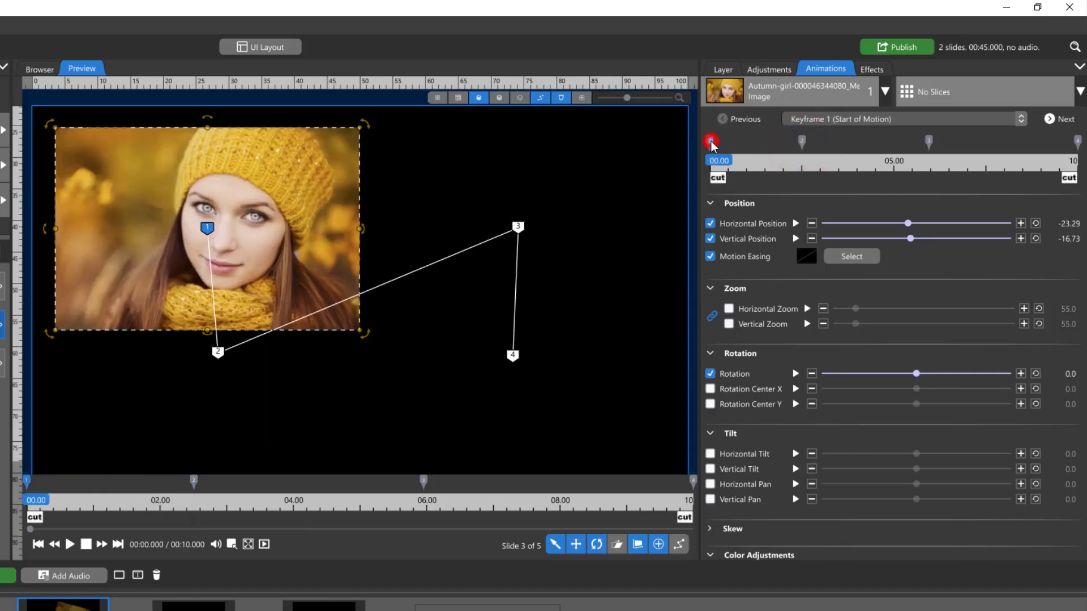
{"action": "left_click", "coordinate": [801, 142]}
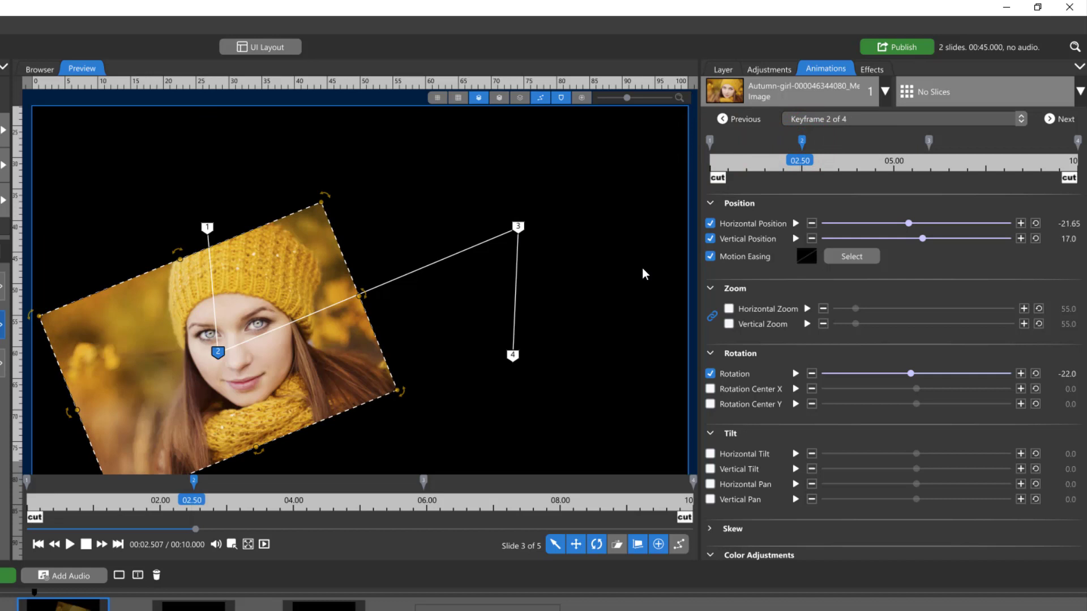
{"action": "left_click", "coordinate": [929, 141]}
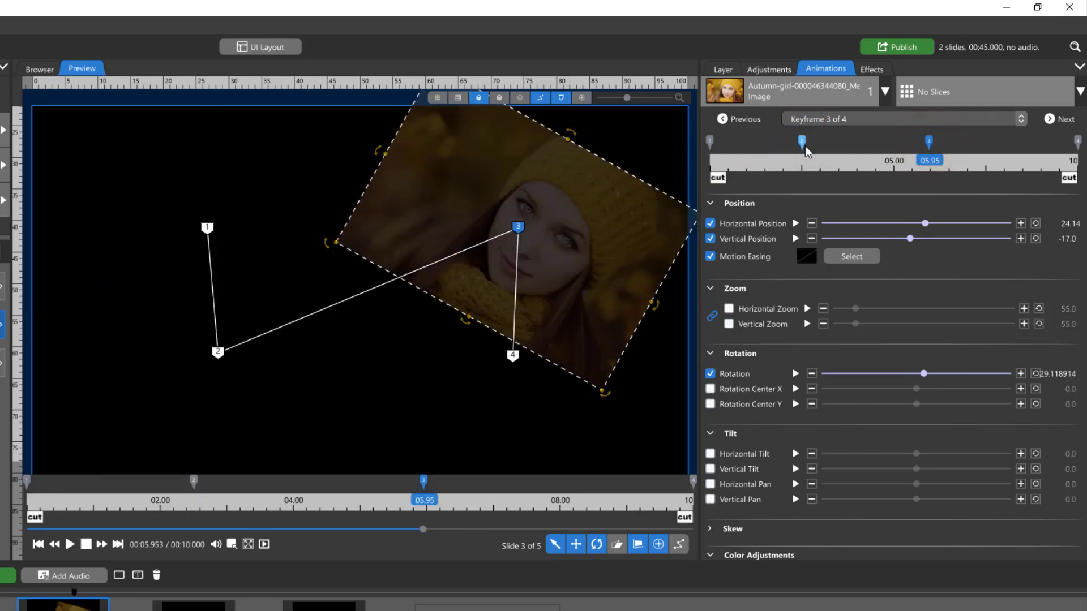
{"action": "left_click", "coordinate": [1078, 141]}
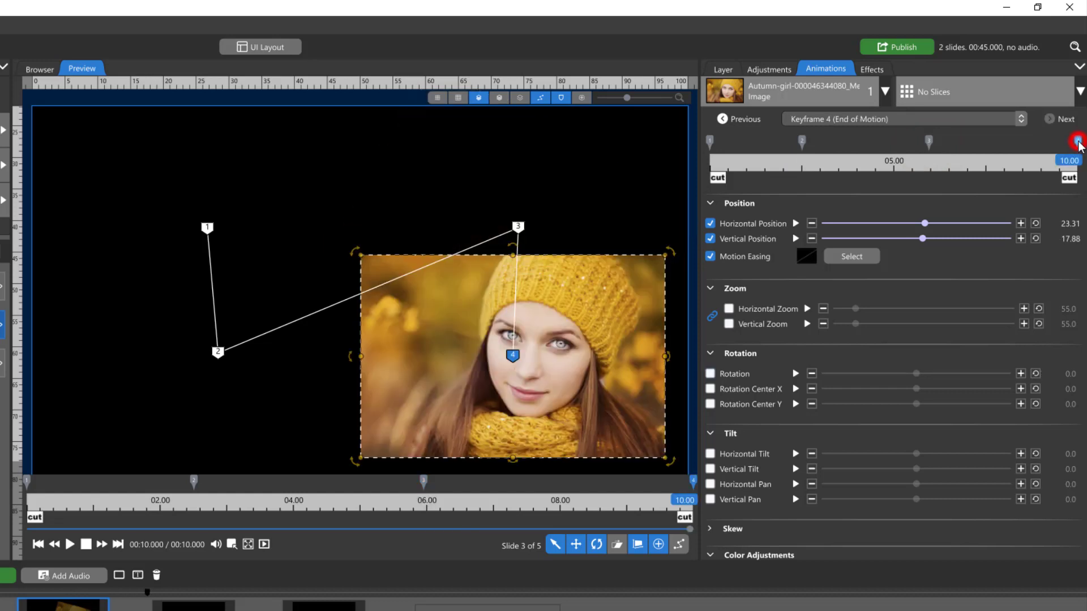
{"action": "left_click", "coordinate": [710, 142]}
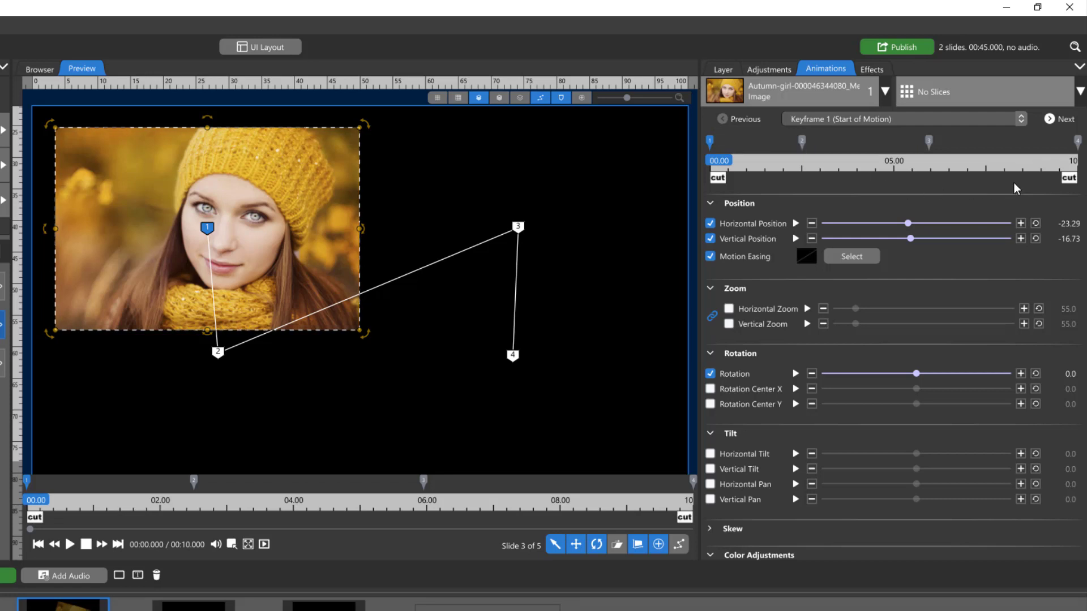
Settle on keyframe 2 (position −21.65, 17.0, rotation −22) and bring up its Motion Easing presets.
{"action": "left_click", "coordinate": [1078, 142]}
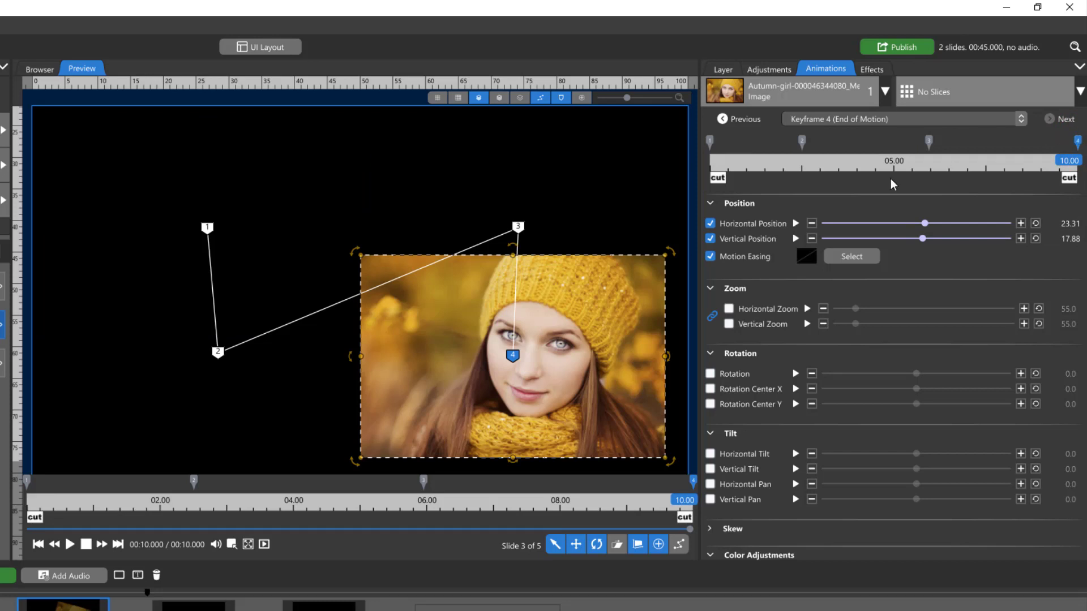
{"action": "left_click", "coordinate": [710, 143]}
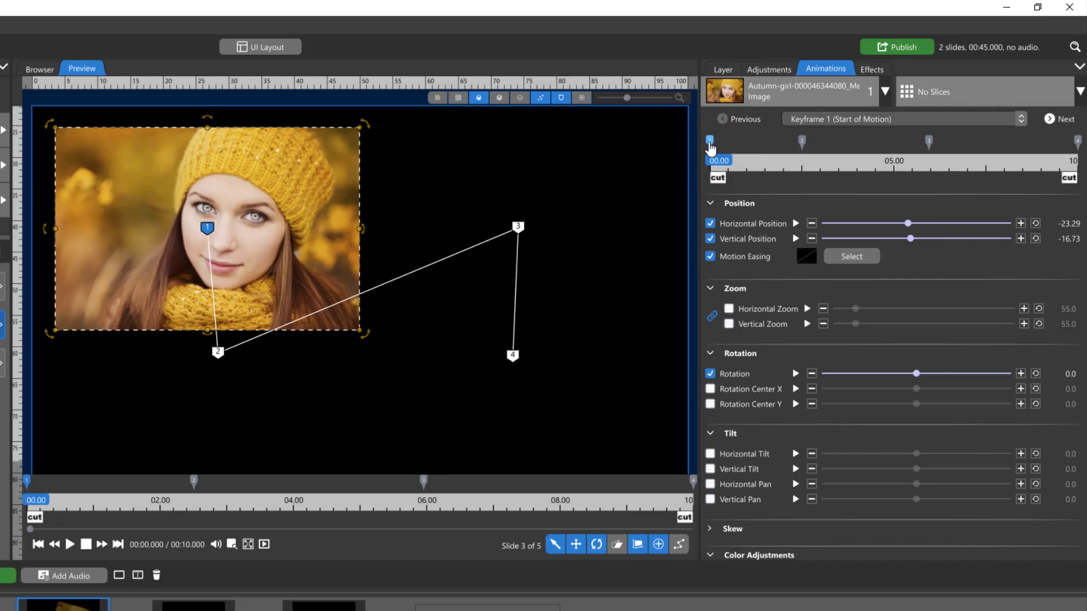
{"action": "left_click", "coordinate": [711, 143]}
{"action": "left_click", "coordinate": [802, 141]}
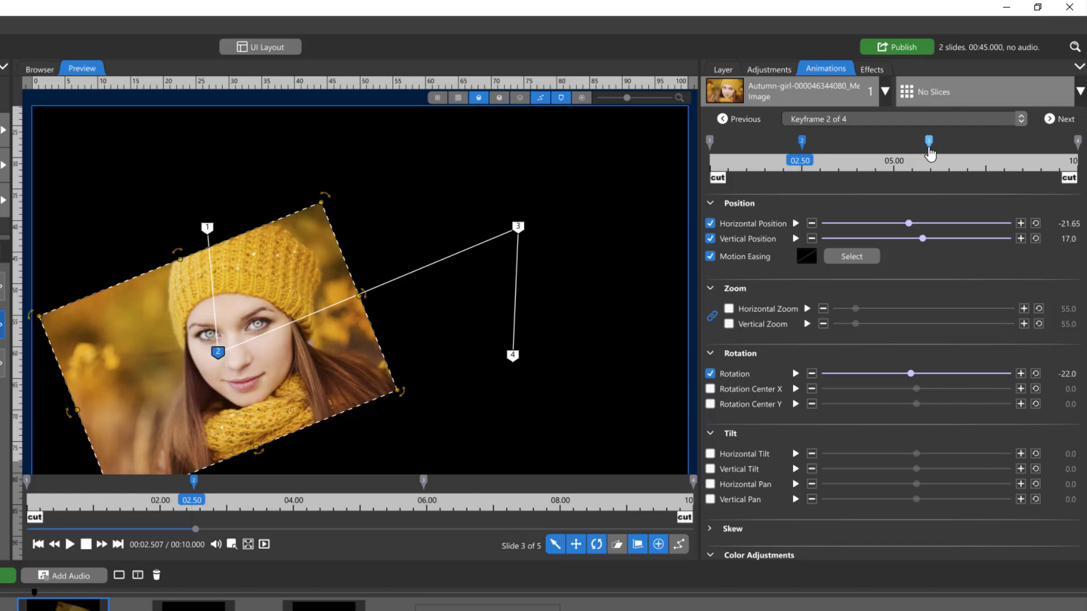
{"action": "left_click", "coordinate": [852, 257]}
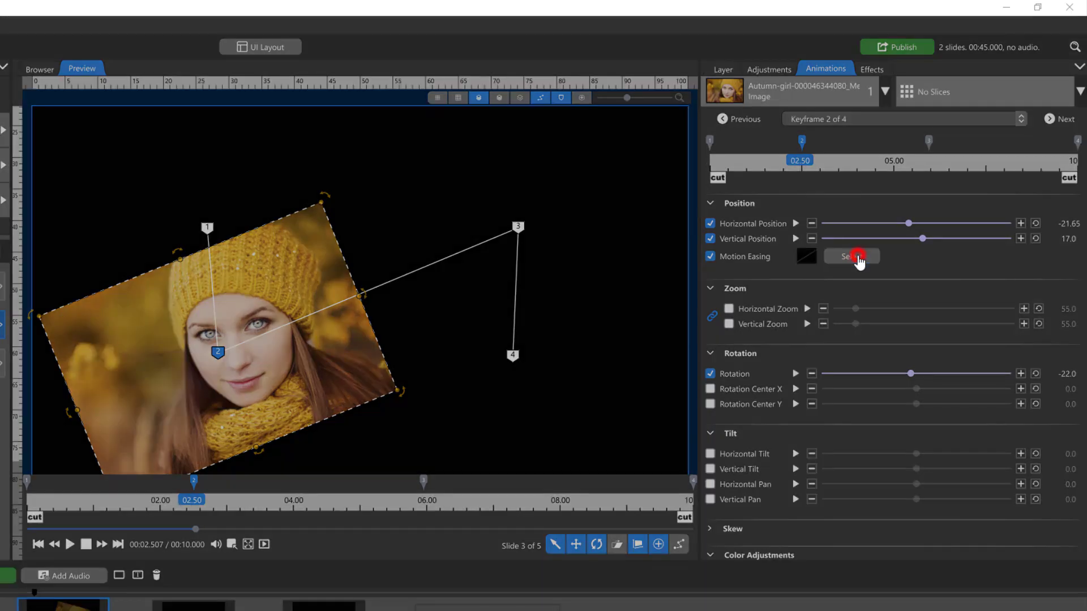
{"action": "mouse_move", "coordinate": [542, 306]}
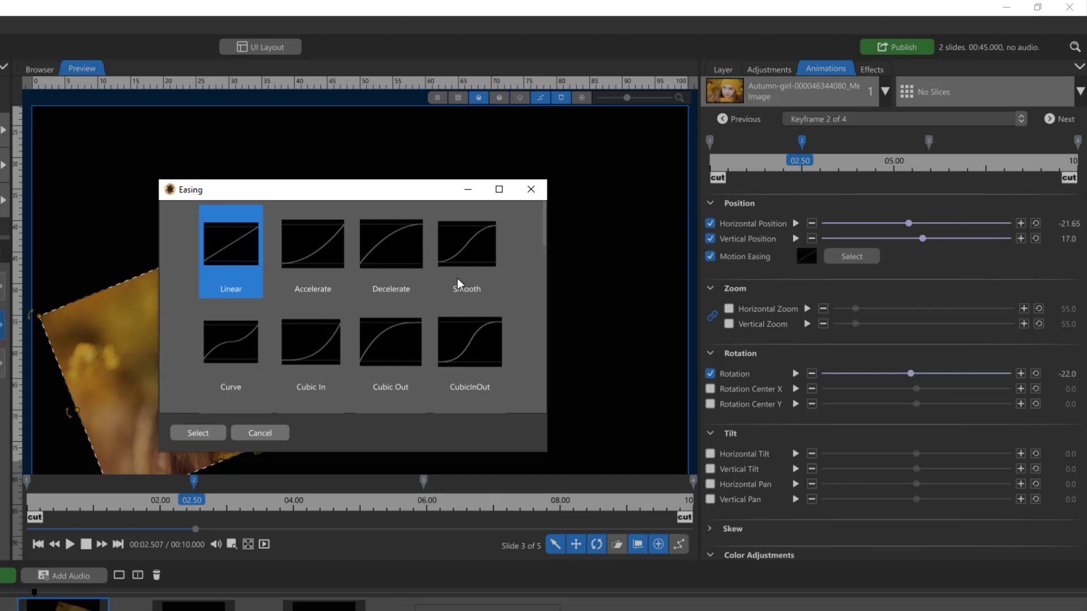
{"action": "scroll", "coordinate": [452, 303], "scroll_direction": "down", "scroll_amount": 2}
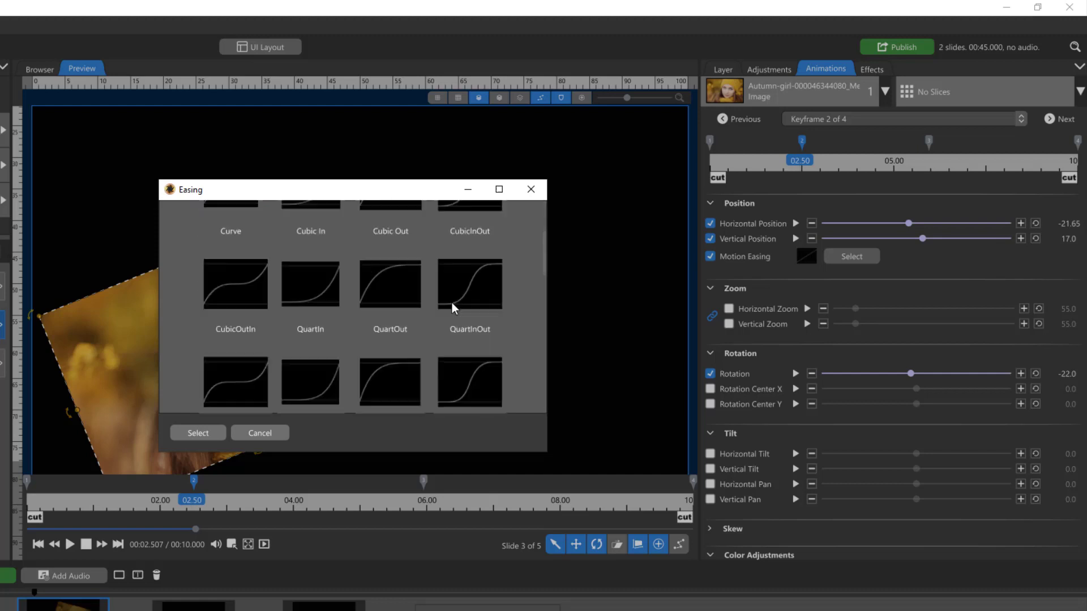
{"action": "scroll", "coordinate": [452, 303], "scroll_direction": "down", "scroll_amount": 3}
{"action": "scroll", "coordinate": [444, 310], "scroll_direction": "down", "scroll_amount": 2}
{"action": "scroll", "coordinate": [426, 327], "scroll_direction": "down", "scroll_amount": 3}
{"action": "scroll", "coordinate": [425, 327], "scroll_direction": "down", "scroll_amount": 2}
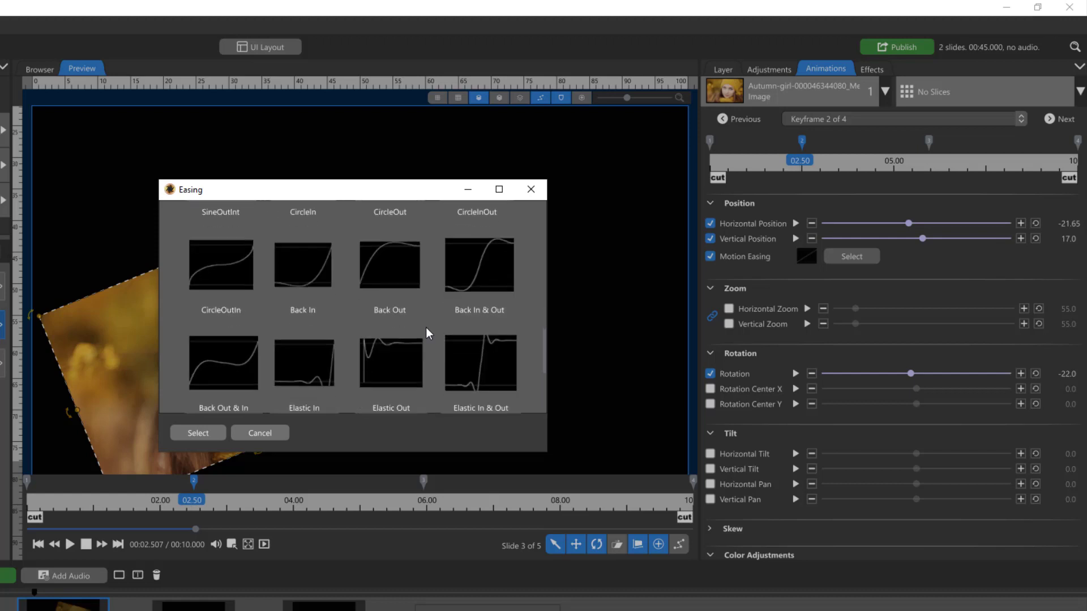
{"action": "scroll", "coordinate": [425, 327], "scroll_direction": "down", "scroll_amount": 2}
{"action": "scroll", "coordinate": [426, 327], "scroll_direction": "down", "scroll_amount": 2}
{"action": "scroll", "coordinate": [425, 328], "scroll_direction": "up", "scroll_amount": 2}
{"action": "scroll", "coordinate": [426, 327], "scroll_direction": "up", "scroll_amount": 3}
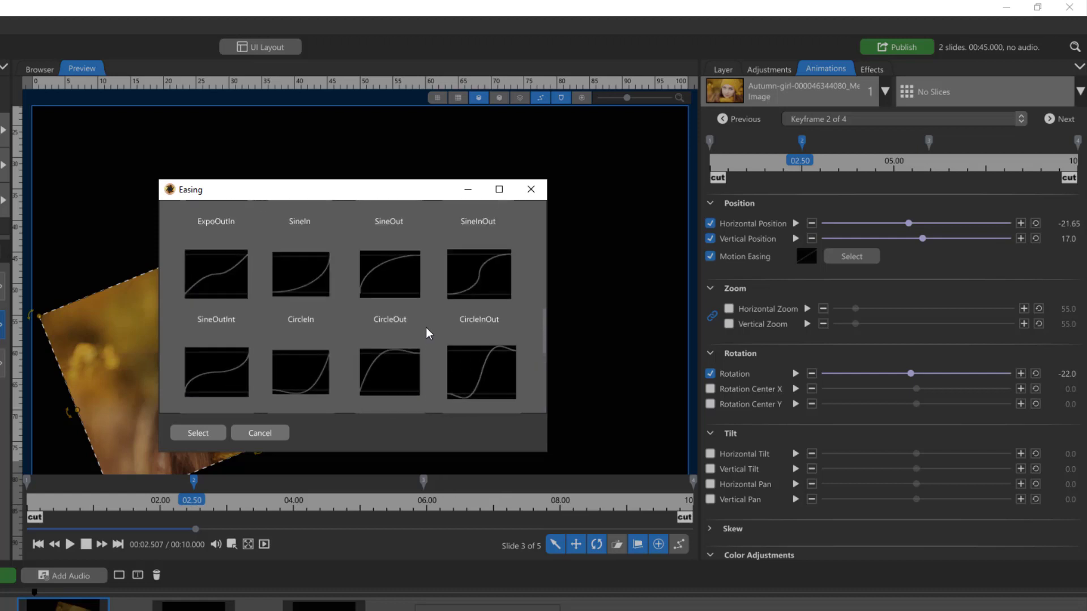
{"action": "scroll", "coordinate": [426, 328], "scroll_direction": "up", "scroll_amount": 1}
{"action": "scroll", "coordinate": [395, 338], "scroll_direction": "up", "scroll_amount": 2}
{"action": "scroll", "coordinate": [395, 339], "scroll_direction": "up", "scroll_amount": 1}
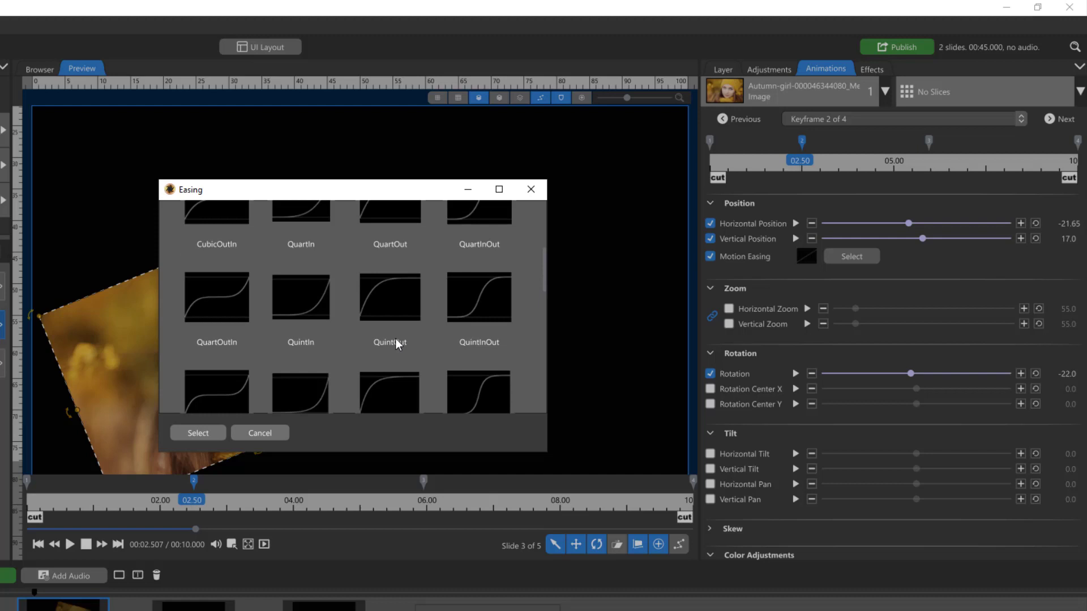
{"action": "scroll", "coordinate": [395, 339], "scroll_direction": "up", "scroll_amount": 1}
{"action": "scroll", "coordinate": [395, 339], "scroll_direction": "up", "scroll_amount": 1}
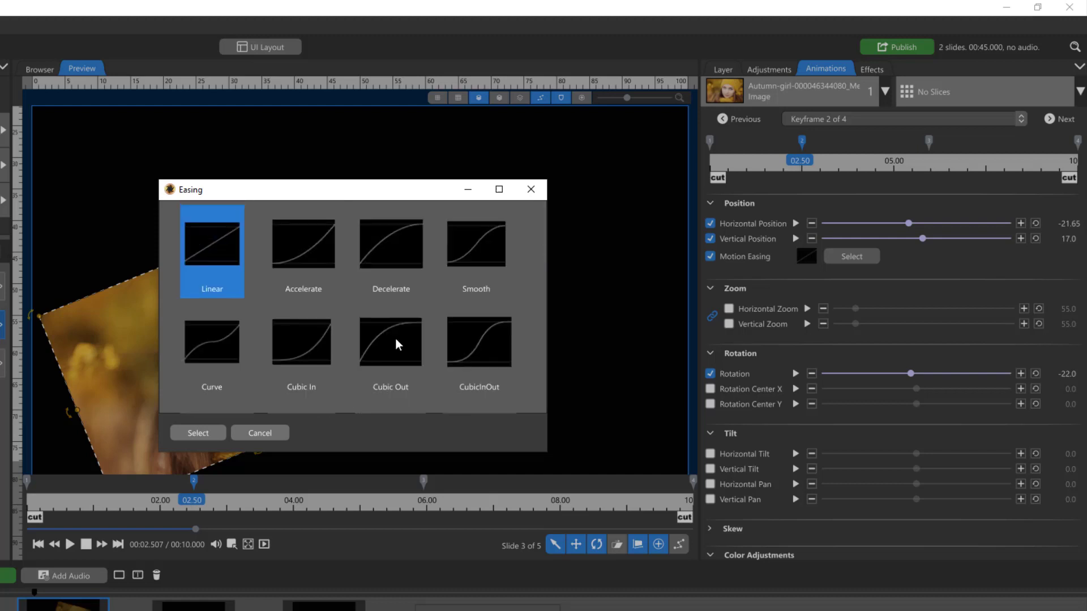
{"action": "scroll", "coordinate": [395, 317], "scroll_direction": "down", "scroll_amount": 2}
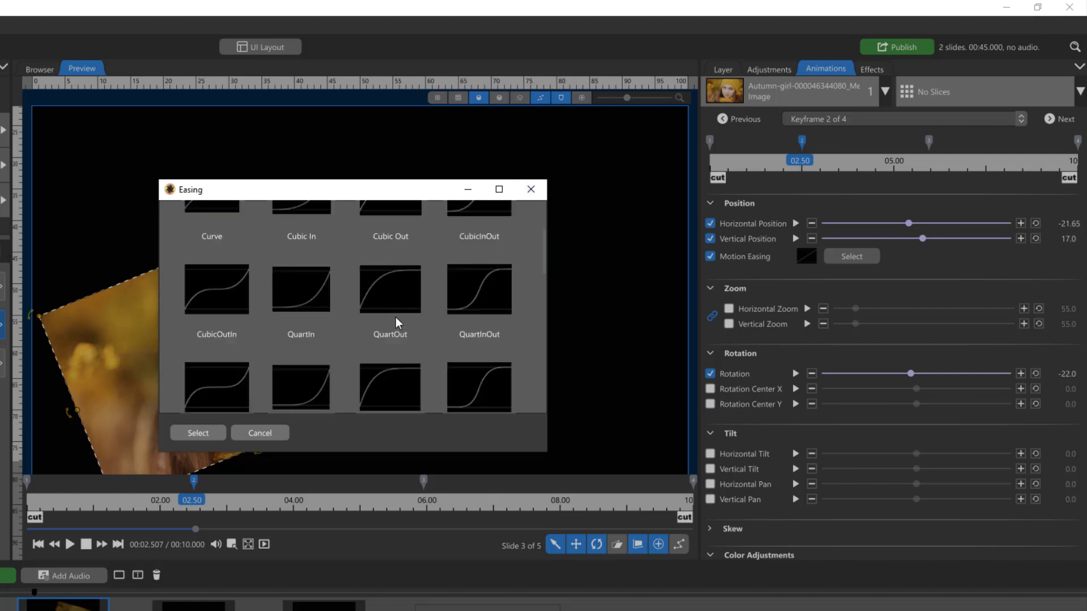
{"action": "scroll", "coordinate": [394, 317], "scroll_direction": "down", "scroll_amount": 2}
{"action": "scroll", "coordinate": [395, 316], "scroll_direction": "down", "scroll_amount": 1}
{"action": "scroll", "coordinate": [351, 373], "scroll_direction": "down", "scroll_amount": 1}
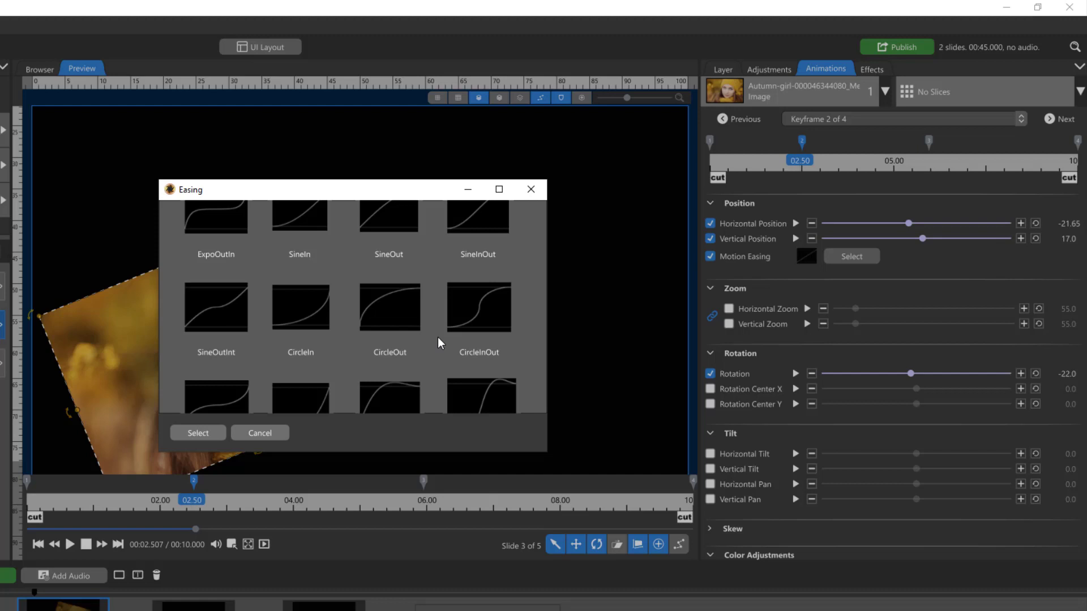
{"action": "scroll", "coordinate": [438, 338], "scroll_direction": "down", "scroll_amount": 1}
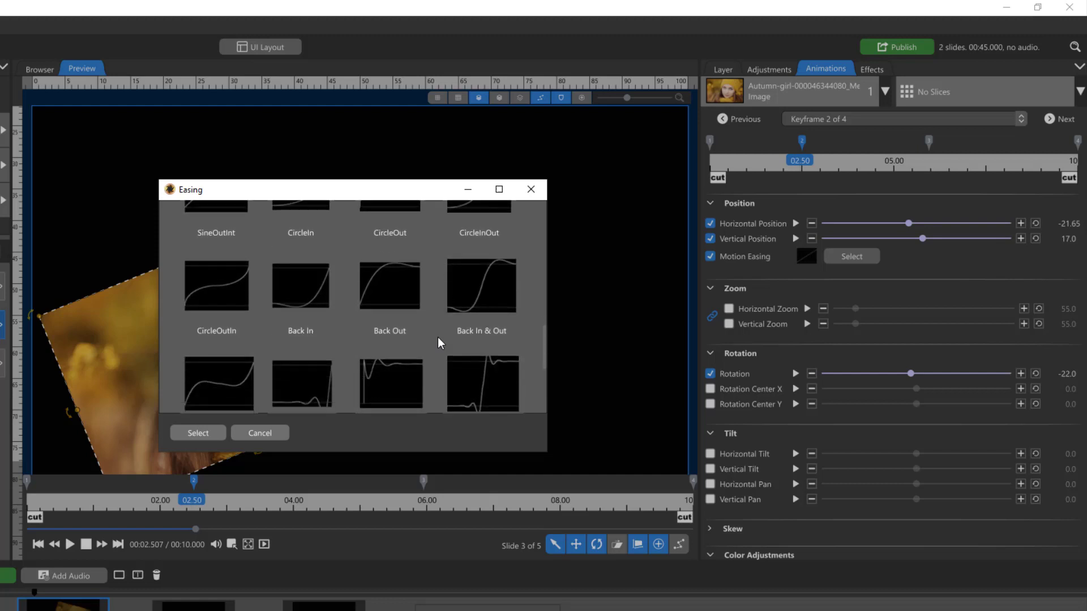
Leave the easing presets, show slide 5's costume photo and preview its zoom-out.
{"action": "left_click", "coordinate": [531, 189]}
{"action": "left_click", "coordinate": [317, 596]}
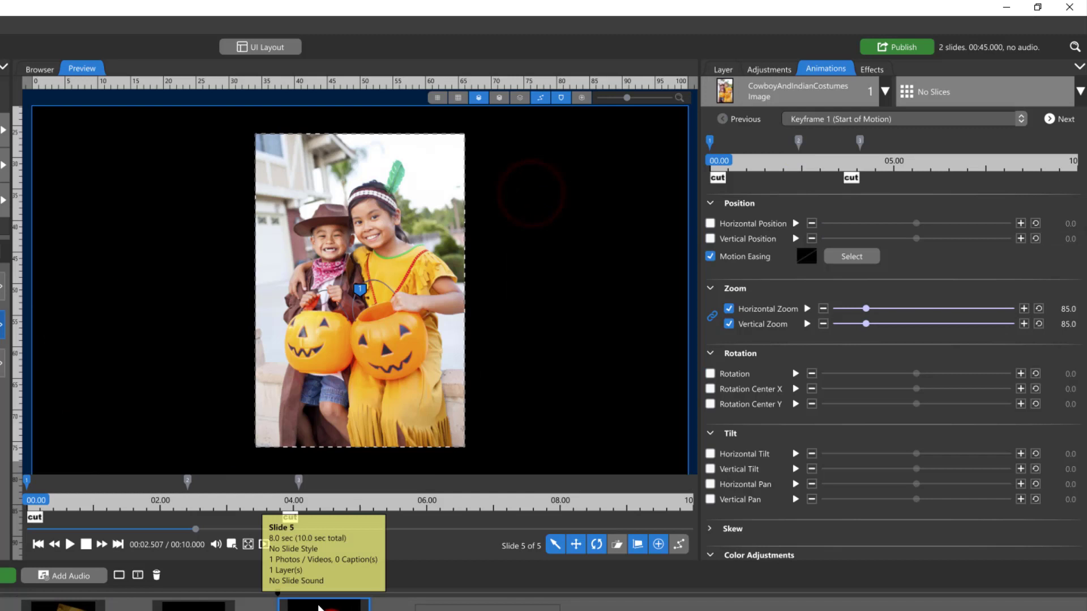
{"action": "key", "text": "space"}
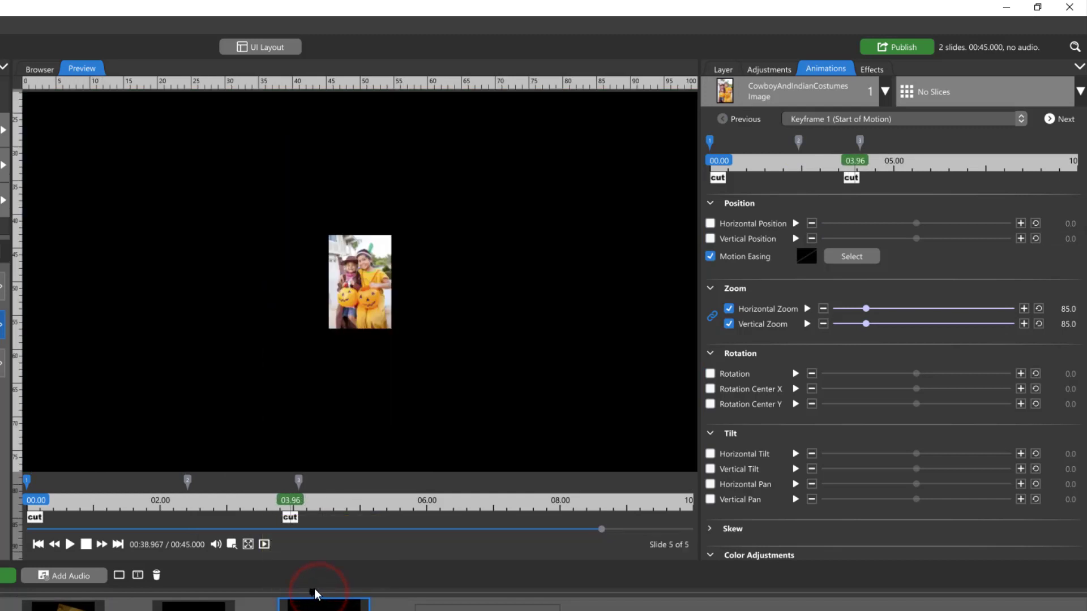
{"action": "key", "text": "space"}
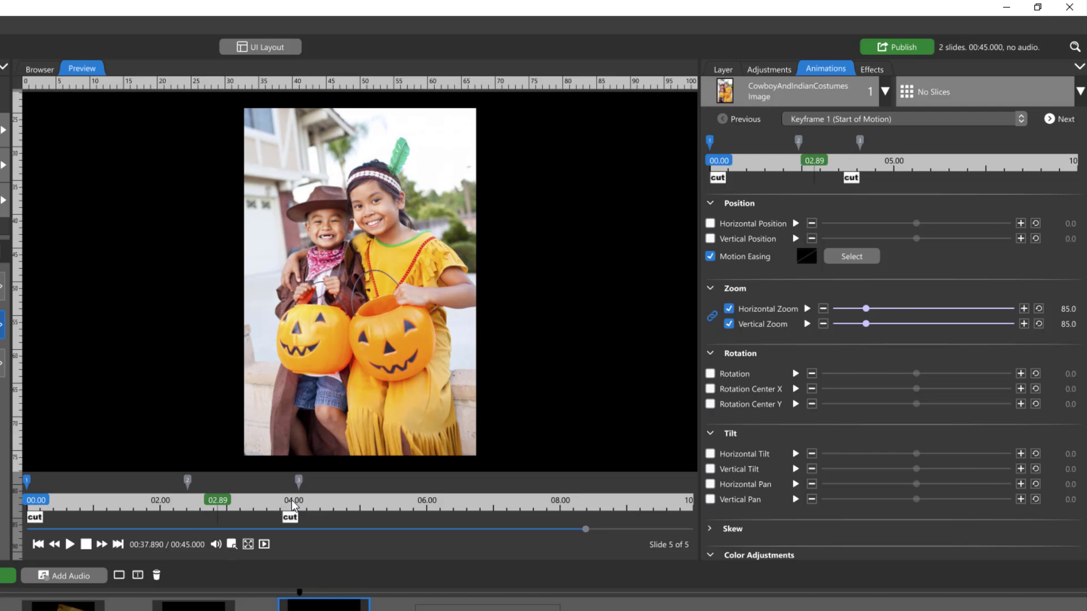
Step through the zoom's three keyframes (85 at 02.41, 0 at the end) and land on the middle one.
{"action": "left_click", "coordinate": [710, 141]}
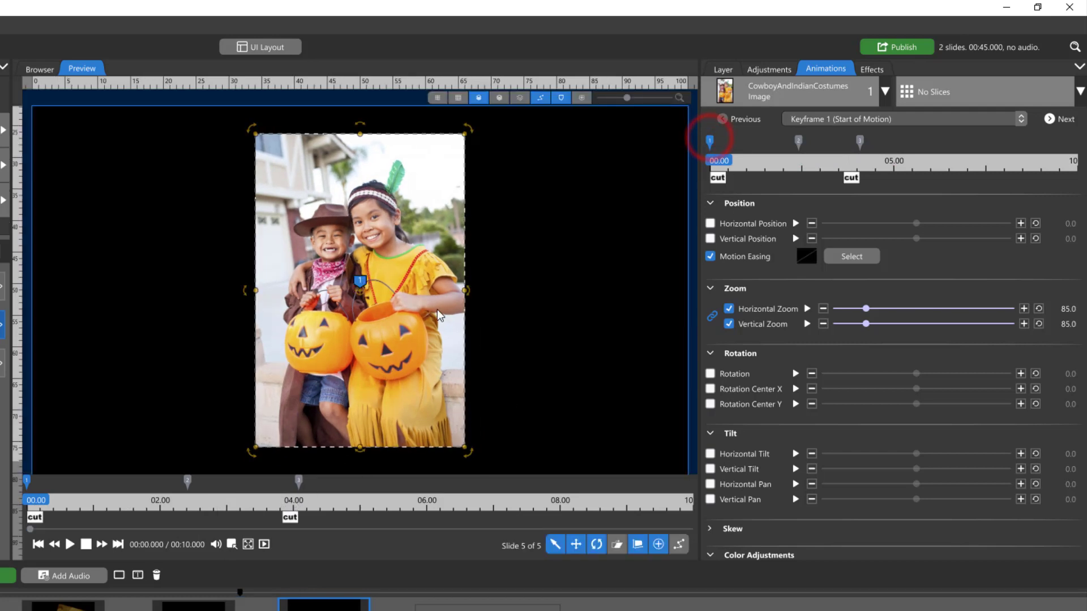
{"action": "left_click", "coordinate": [798, 142]}
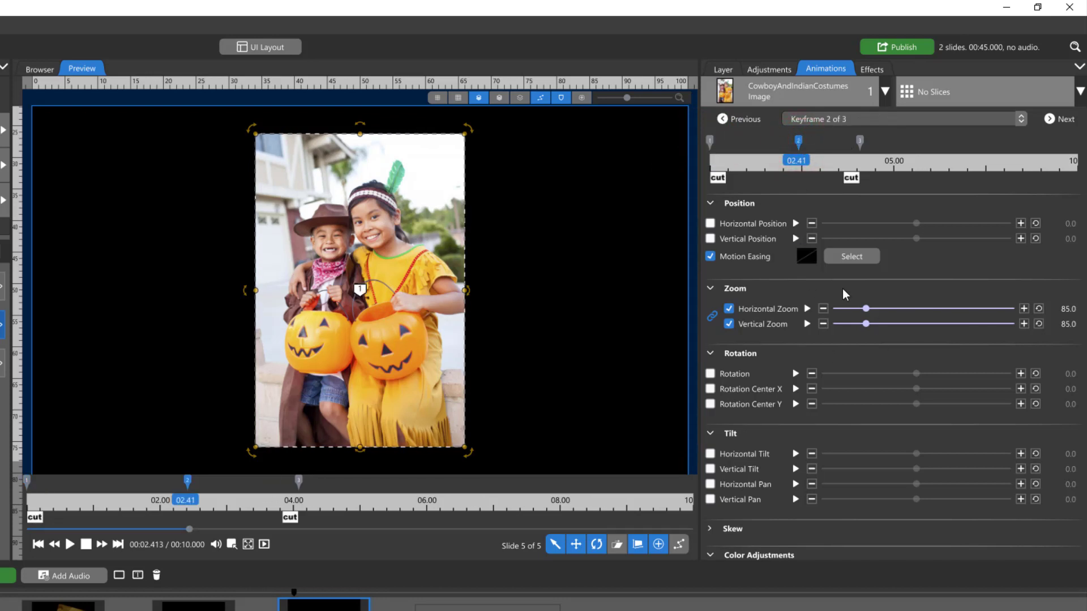
{"action": "left_click", "coordinate": [860, 141]}
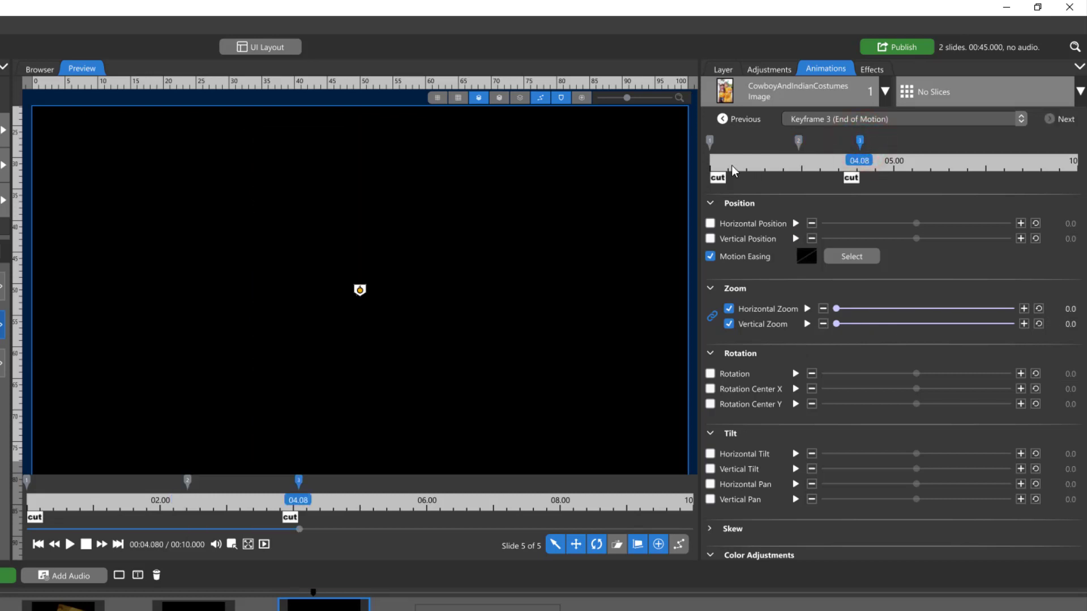
{"action": "left_click", "coordinate": [799, 142]}
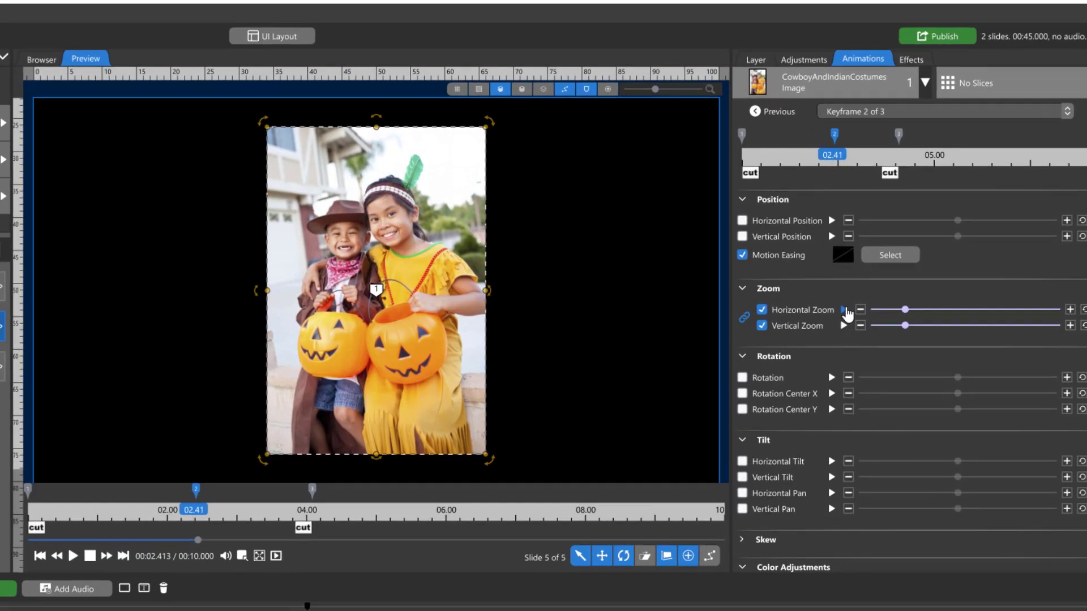
{"action": "left_click", "coordinate": [806, 308]}
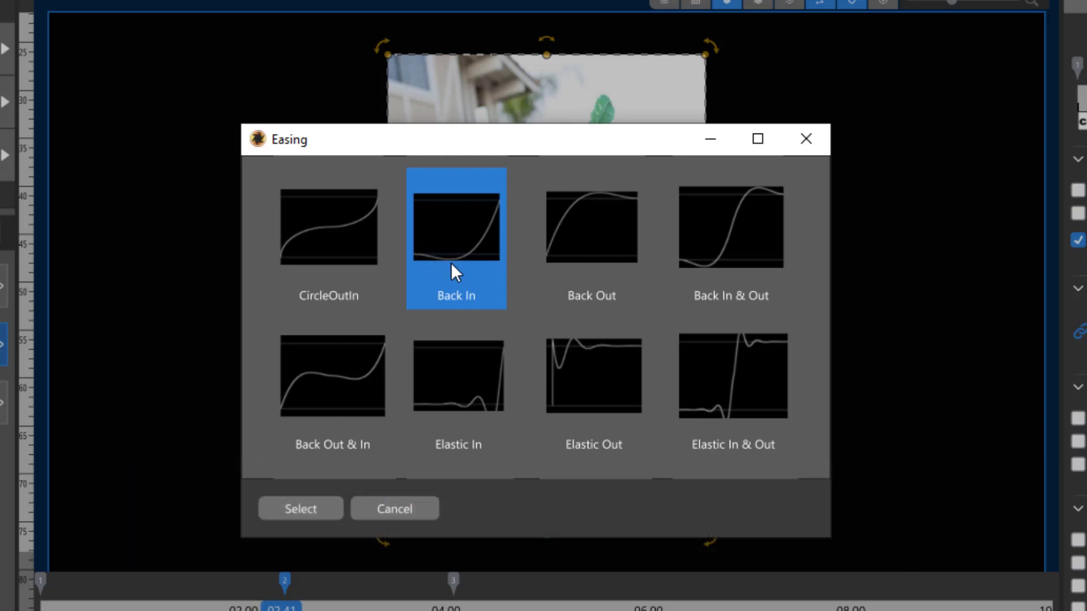
{"action": "left_click", "coordinate": [379, 503]}
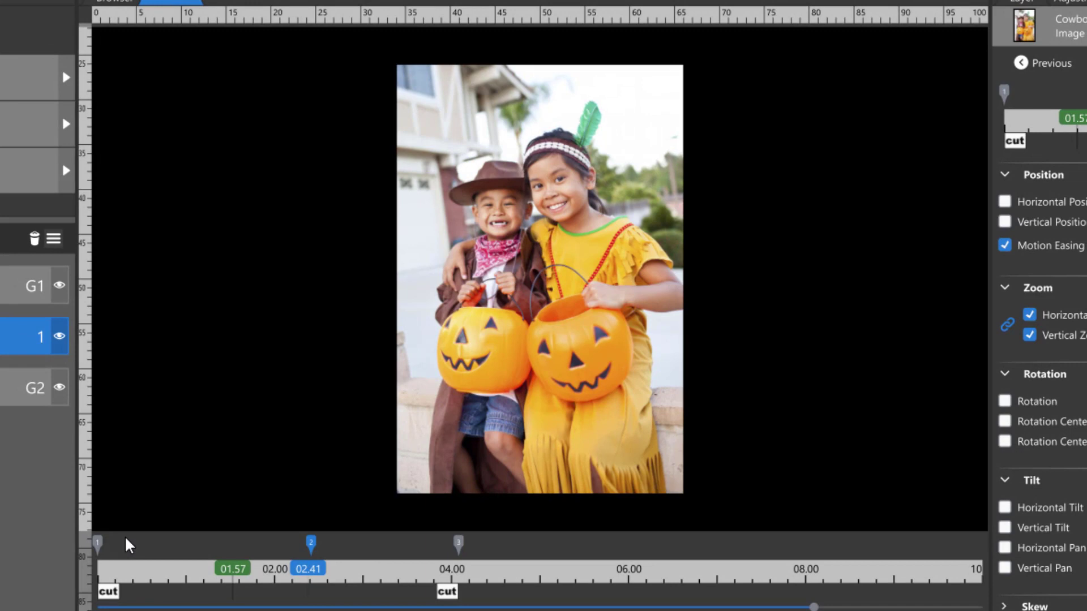
Replay slide 5's zoom-out from its first keyframe.
{"action": "left_click", "coordinate": [99, 544]}
{"action": "left_click", "coordinate": [102, 604]}
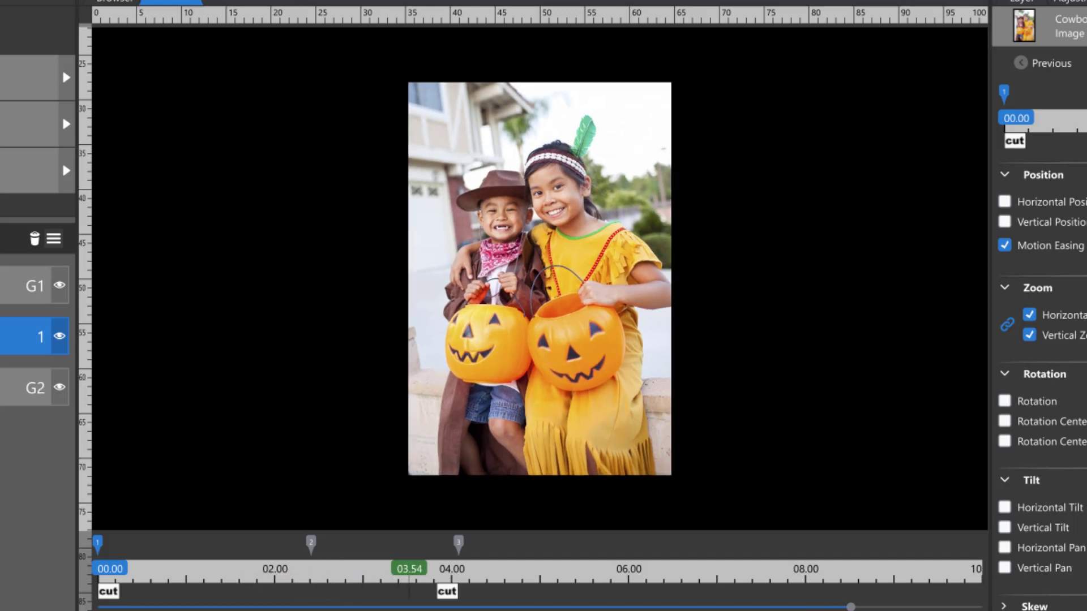
{"action": "left_click", "coordinate": [79, 553]}
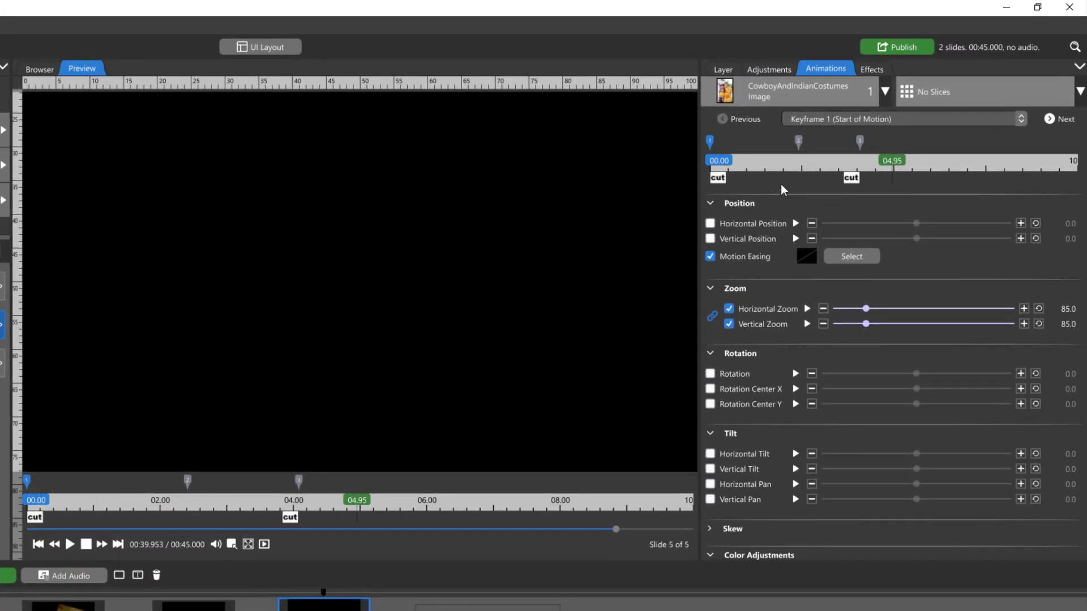
Bring up the Horizontal Zoom easing presets for the middle keyframe at 02.41.
{"action": "left_click", "coordinate": [807, 309]}
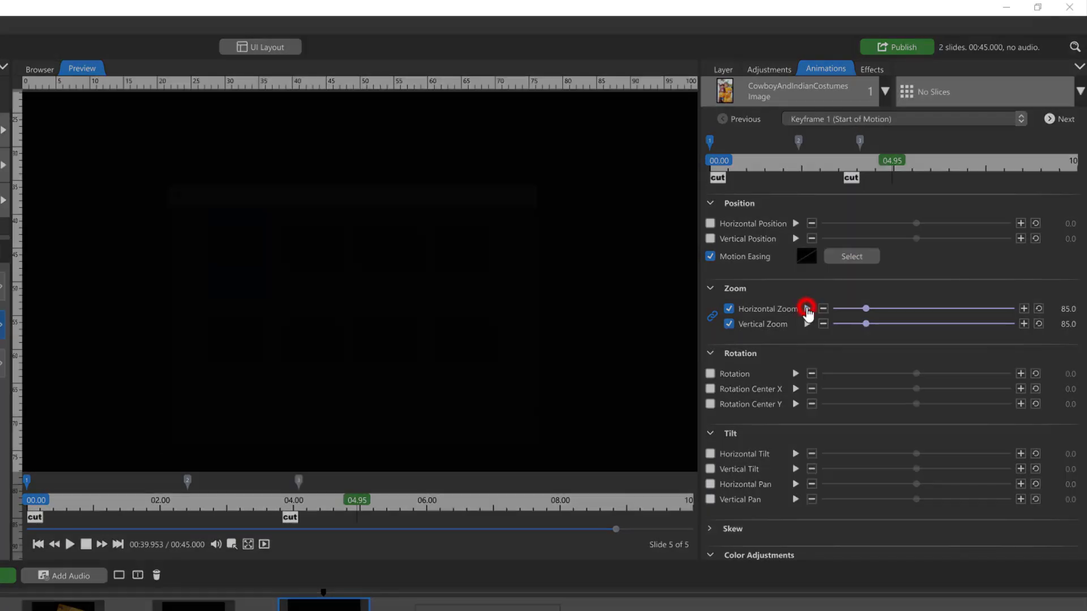
{"action": "left_click", "coordinate": [260, 434]}
{"action": "left_click", "coordinate": [798, 141]}
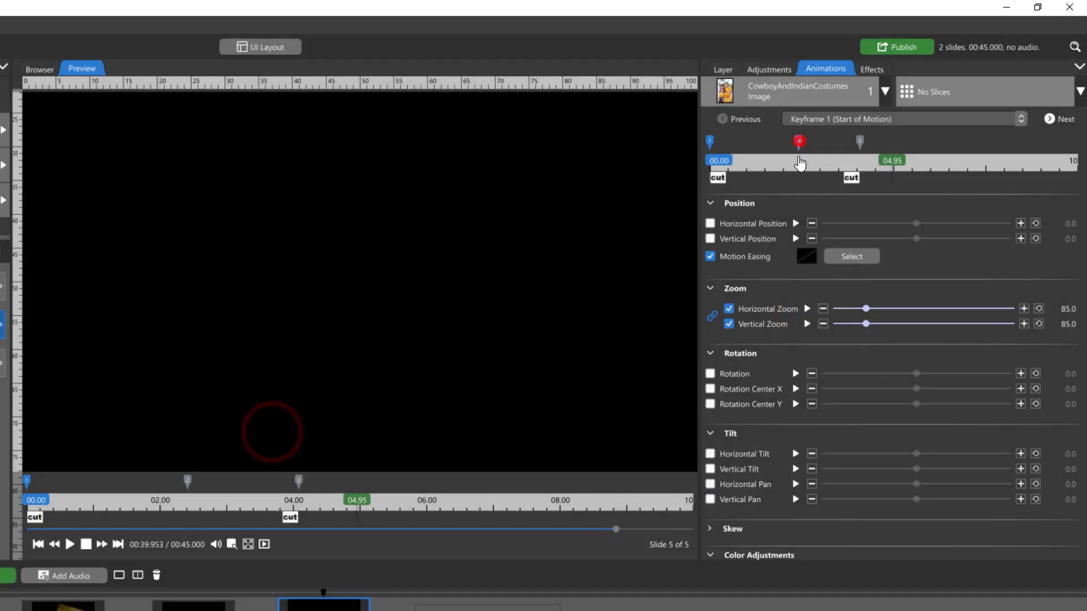
{"action": "left_click", "coordinate": [807, 310]}
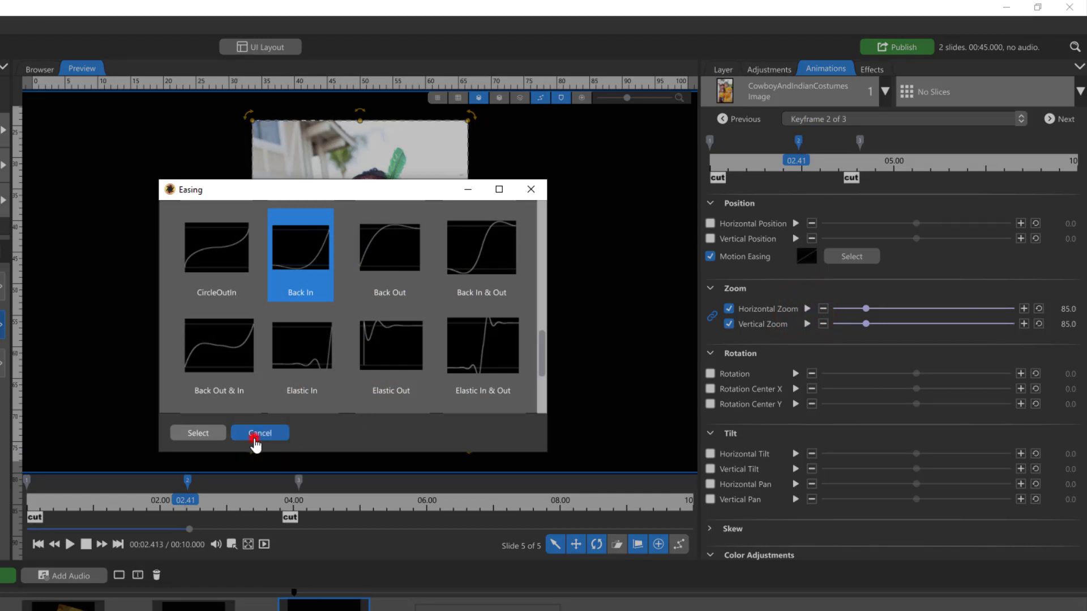
Leave easing unchanged and scrub the zoom-out past the middle keyframe, near 03.72, the final and middle keyframes.
{"action": "left_click", "coordinate": [256, 434]}
{"action": "mouse_move", "coordinate": [798, 161]}
{"action": "left_mouse_down"}
{"action": "mouse_move", "coordinate": [837, 172]}
{"action": "mouse_move", "coordinate": [816, 168]}
{"action": "left_mouse_up"}
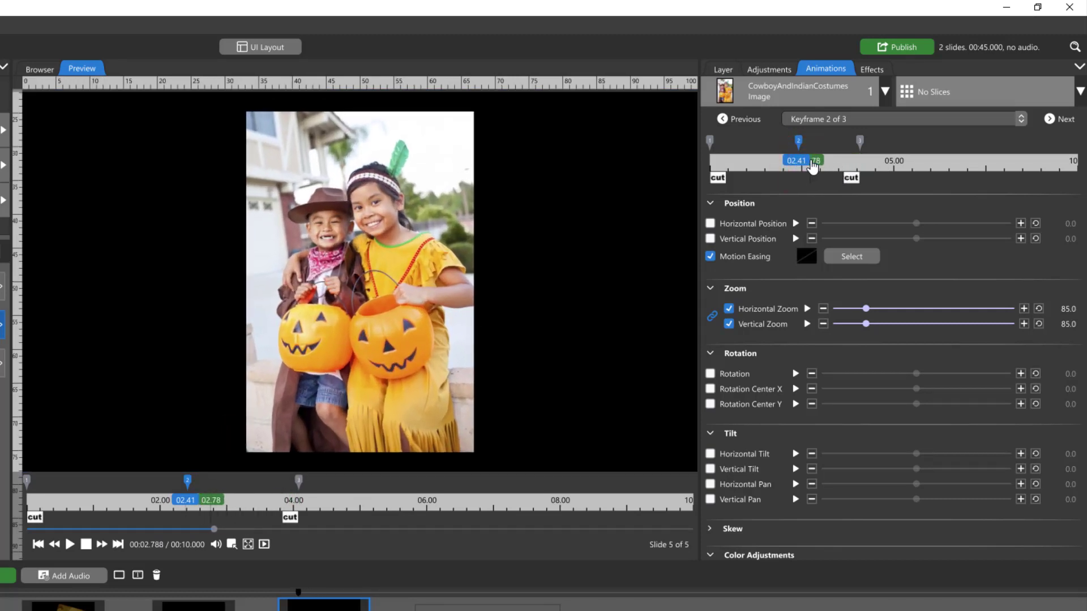
{"action": "left_click_drag", "start_coordinate": [815, 167], "coordinate": [847, 174]}
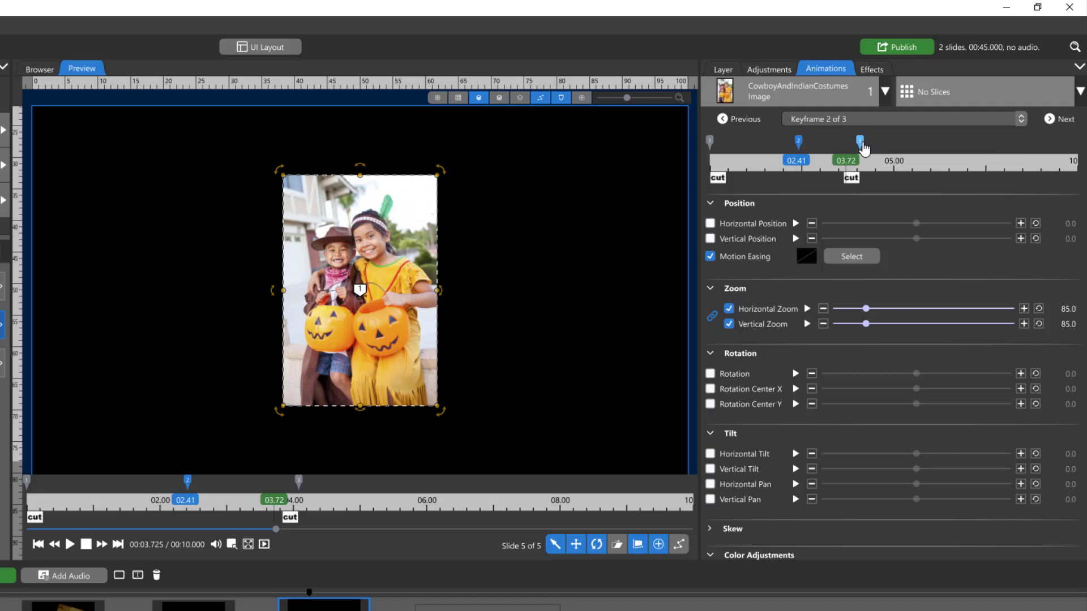
{"action": "left_click", "coordinate": [861, 143]}
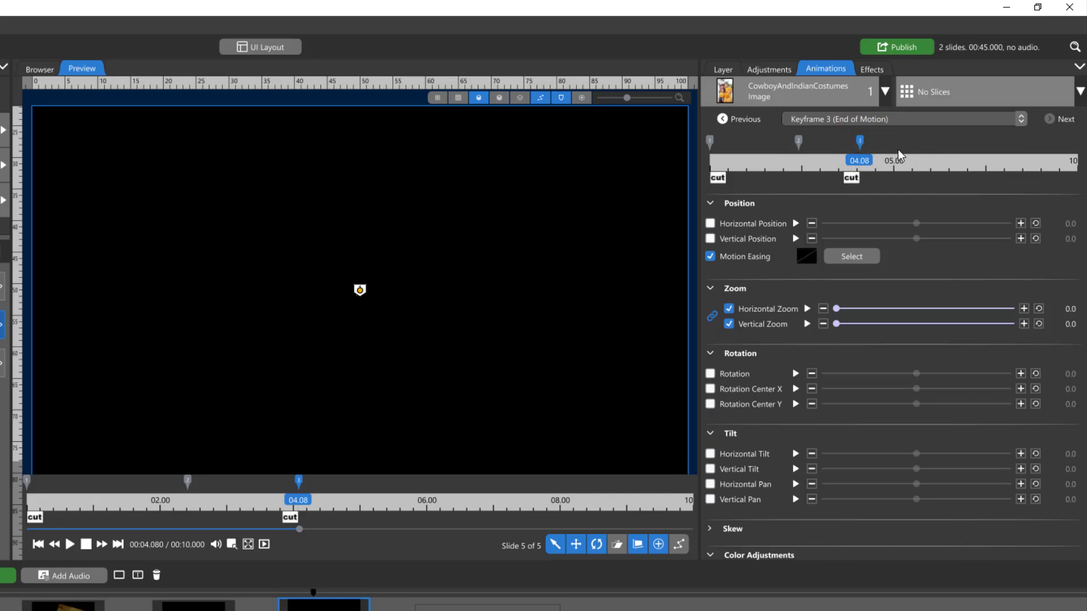
{"action": "left_click", "coordinate": [798, 141]}
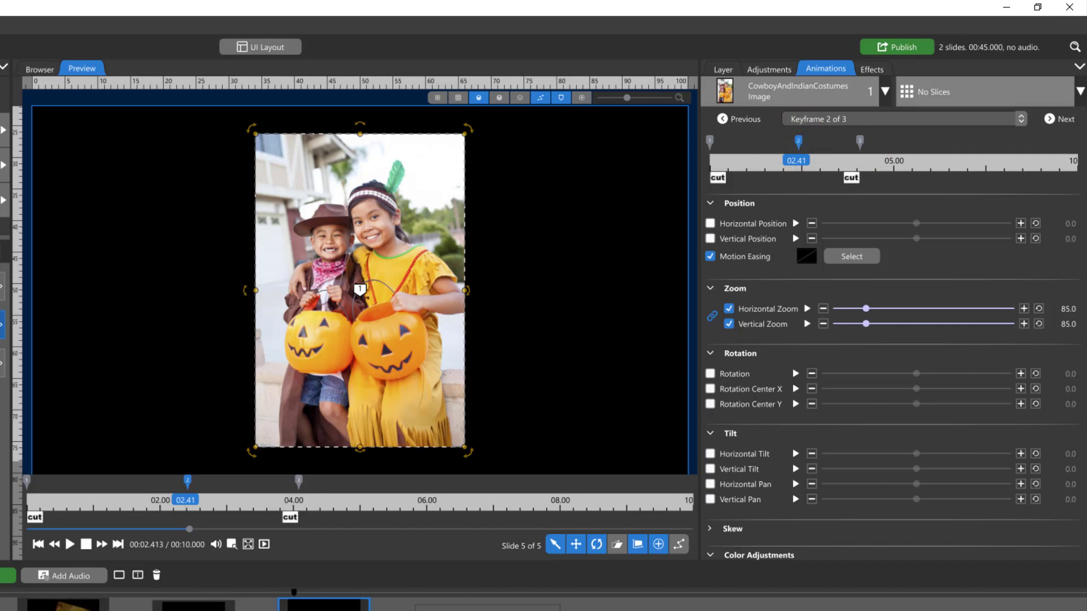
Return to slide 3's Autumn-girl image and reach keyframe 3 where brightness drops to −75.
{"action": "left_click", "coordinate": [64, 605]}
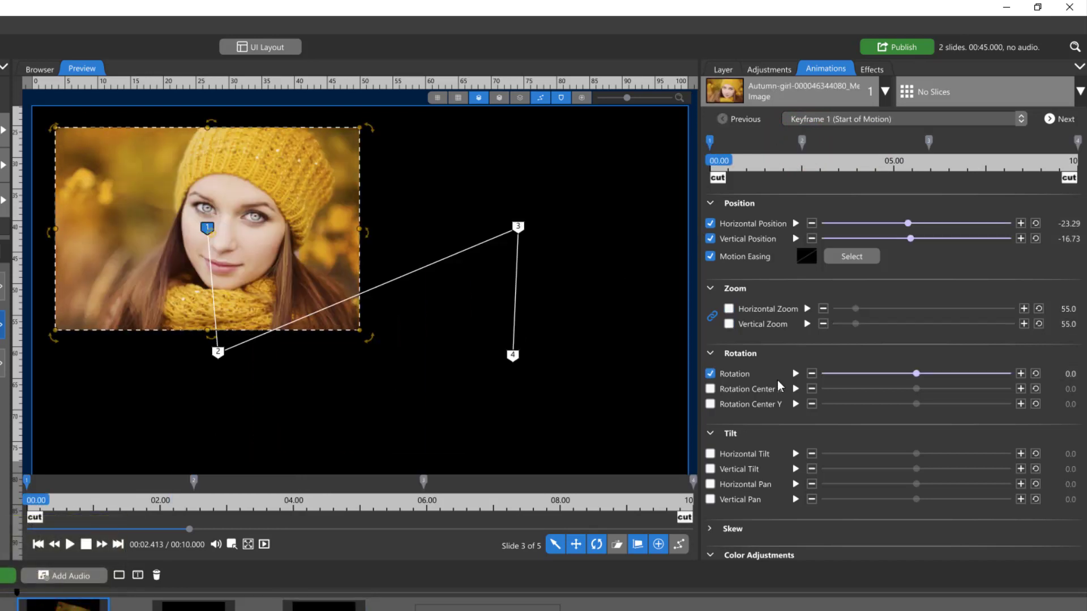
{"action": "scroll", "coordinate": [776, 380], "scroll_direction": "down", "scroll_amount": 5}
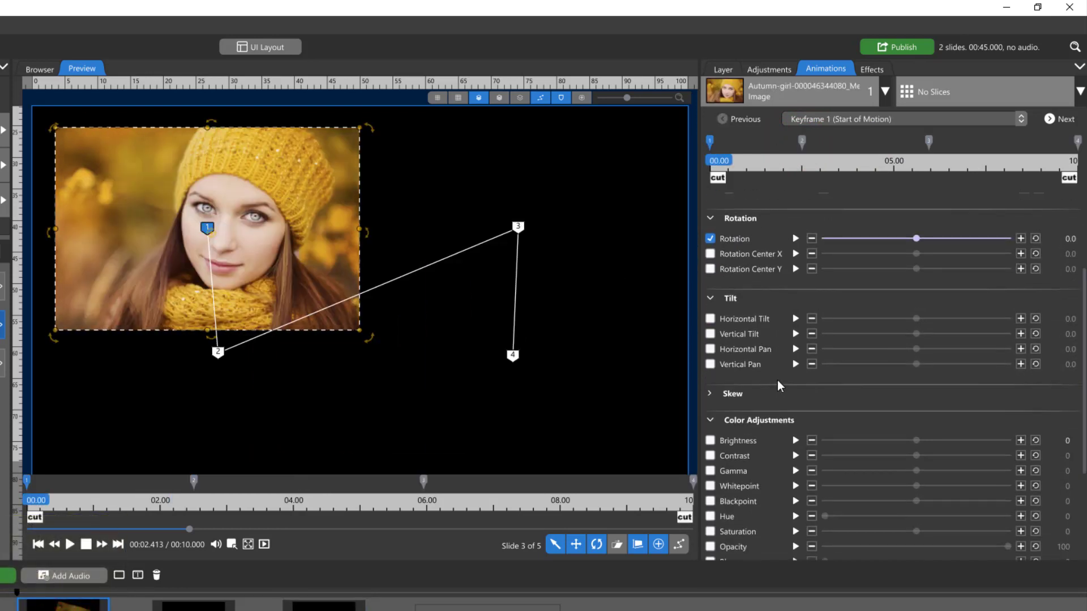
{"action": "left_click", "coordinate": [802, 142]}
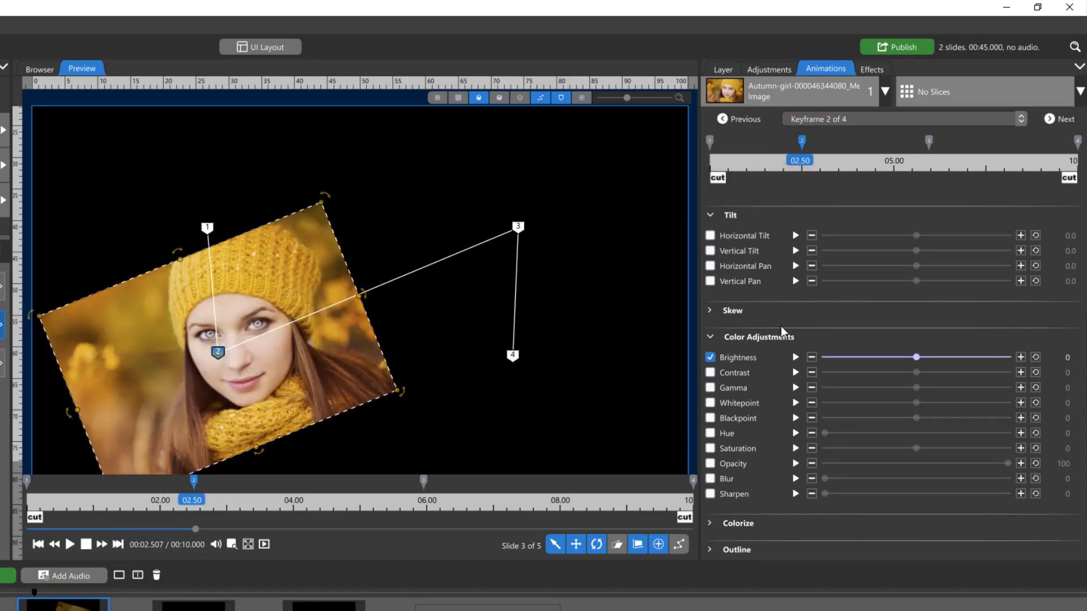
{"action": "left_click", "coordinate": [802, 141]}
{"action": "left_click", "coordinate": [928, 141]}
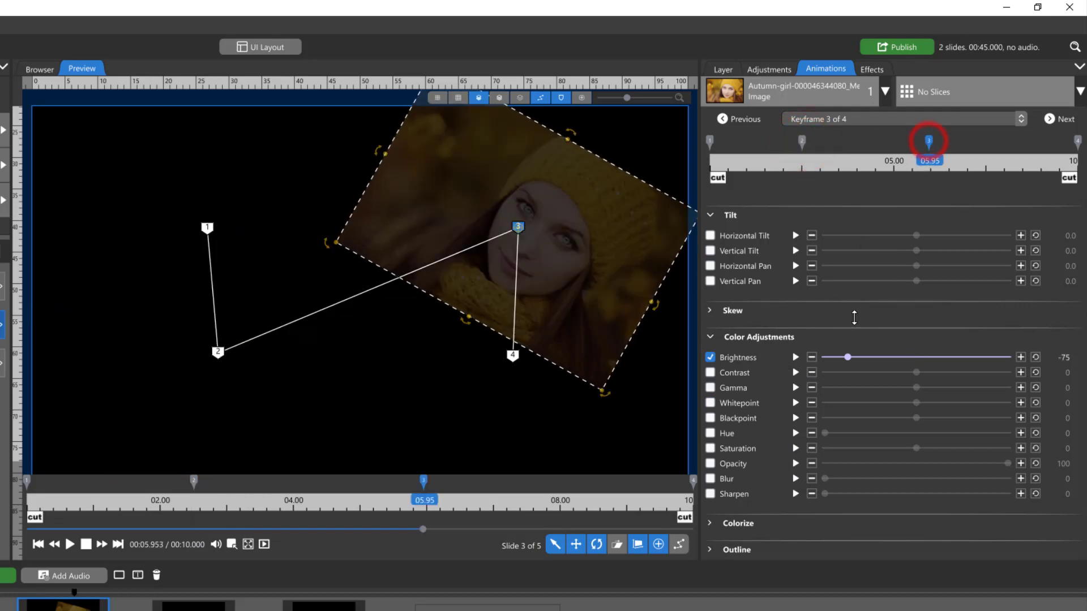
Scrub the timeline around 02.29–03.02 to preview the rotation and brightness change.
{"action": "mouse_move", "coordinate": [781, 163]}
{"action": "left_mouse_down"}
{"action": "mouse_move", "coordinate": [914, 185]}
{"action": "mouse_move", "coordinate": [887, 204]}
{"action": "left_mouse_up"}
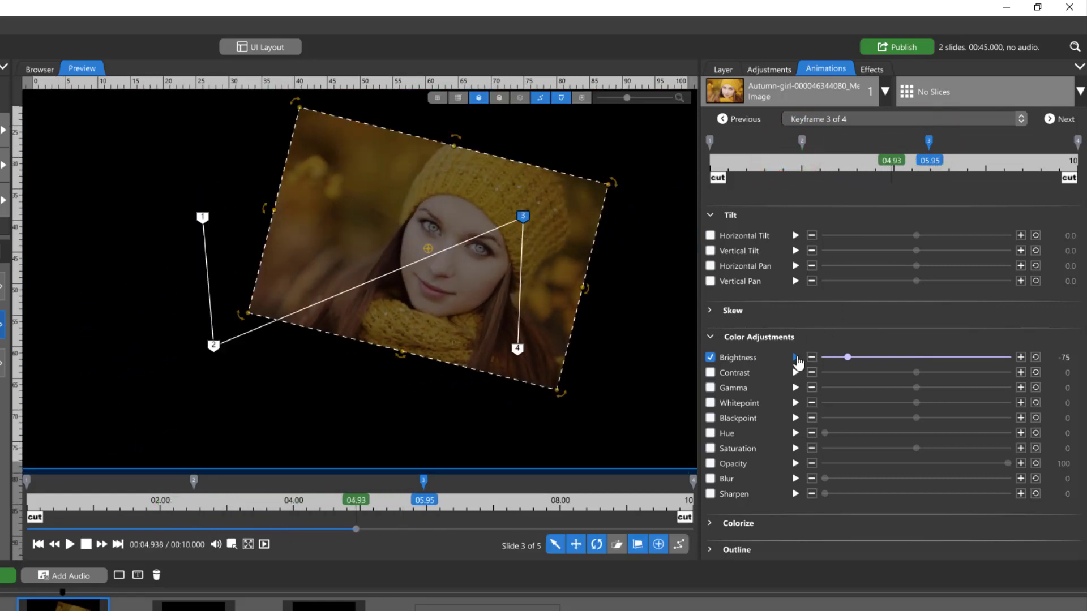
{"action": "left_click_drag", "start_coordinate": [802, 163], "coordinate": [796, 173]}
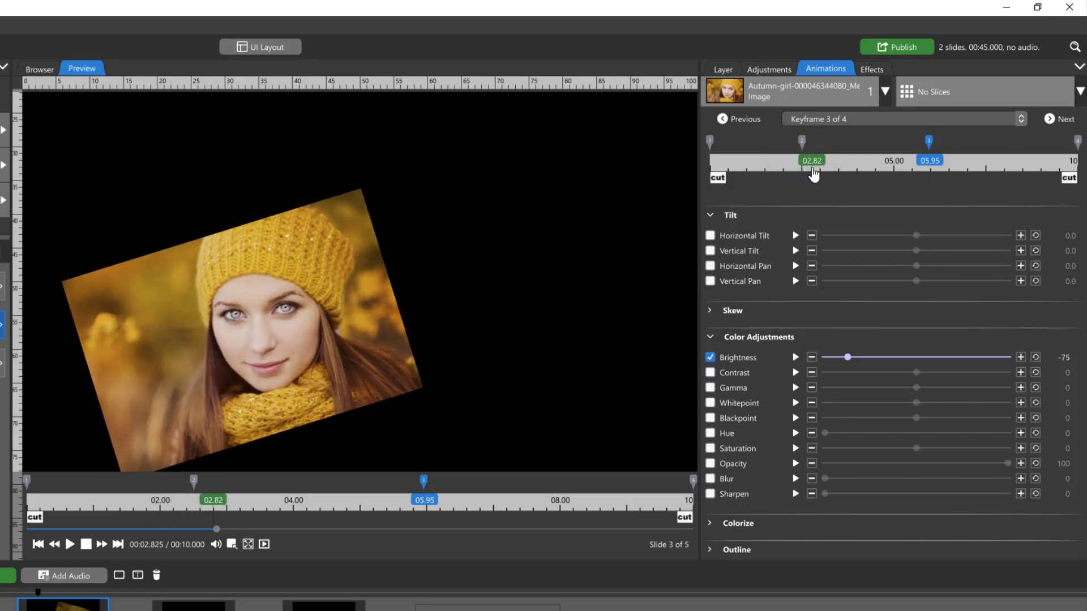
{"action": "mouse_move", "coordinate": [796, 174]}
{"action": "left_mouse_down"}
{"action": "mouse_move", "coordinate": [925, 177]}
{"action": "mouse_move", "coordinate": [898, 175]}
{"action": "left_mouse_up"}
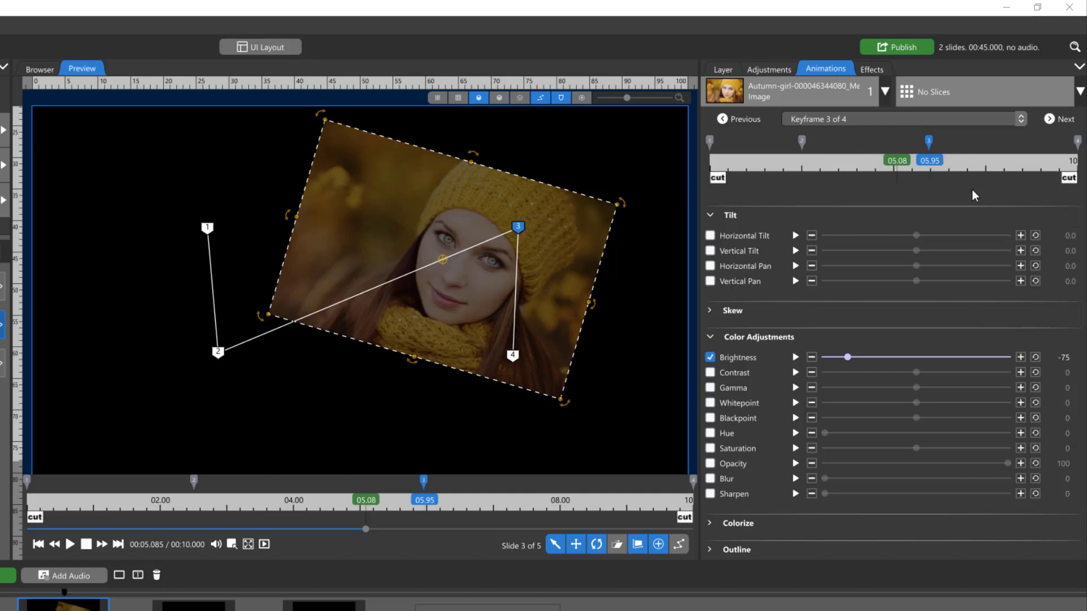
Apply Elastic Out & In easing to the brightness change at keyframe 2.
{"action": "left_click", "coordinate": [803, 139]}
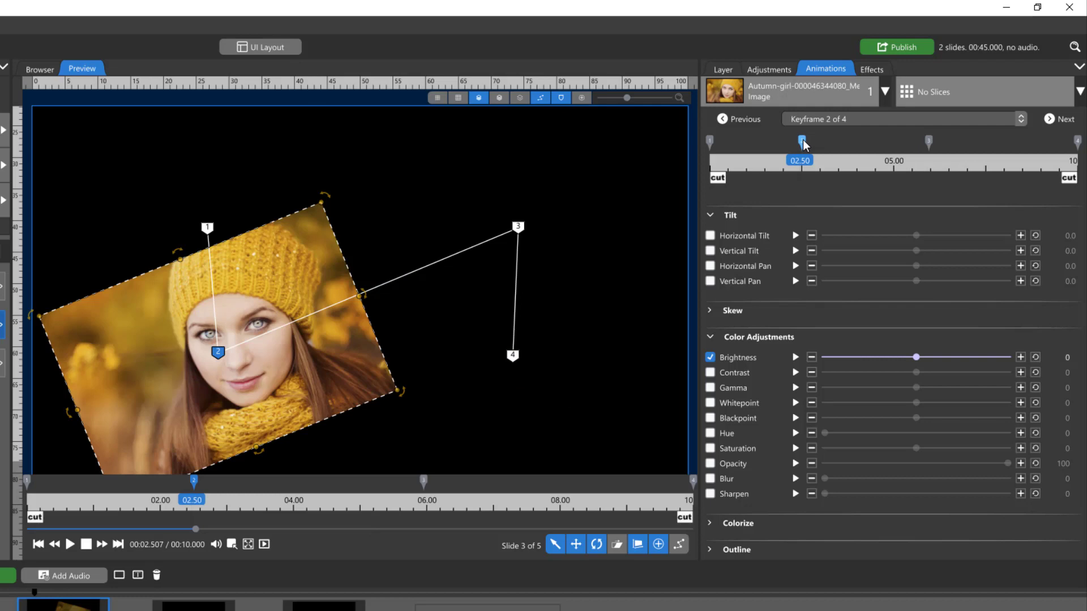
{"action": "left_click", "coordinate": [796, 357]}
{"action": "scroll", "coordinate": [453, 291], "scroll_direction": "down", "scroll_amount": 2}
{"action": "scroll", "coordinate": [452, 291], "scroll_direction": "down", "scroll_amount": 2}
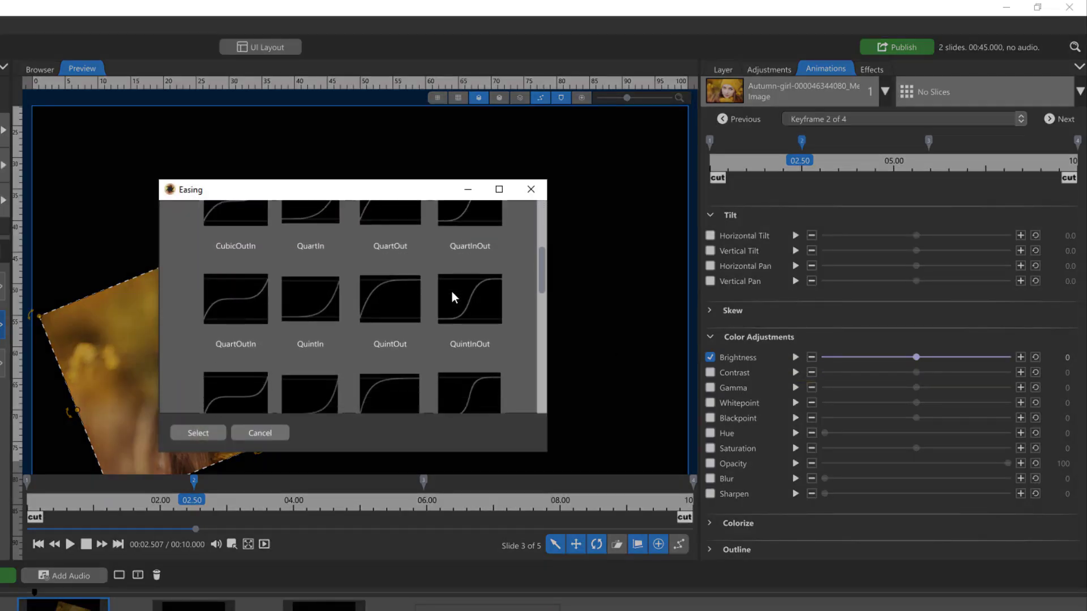
{"action": "scroll", "coordinate": [452, 291], "scroll_direction": "down", "scroll_amount": 2}
{"action": "scroll", "coordinate": [452, 292], "scroll_direction": "down", "scroll_amount": 2}
{"action": "scroll", "coordinate": [452, 290], "scroll_direction": "down", "scroll_amount": 2}
{"action": "scroll", "coordinate": [452, 291], "scroll_direction": "down", "scroll_amount": 2}
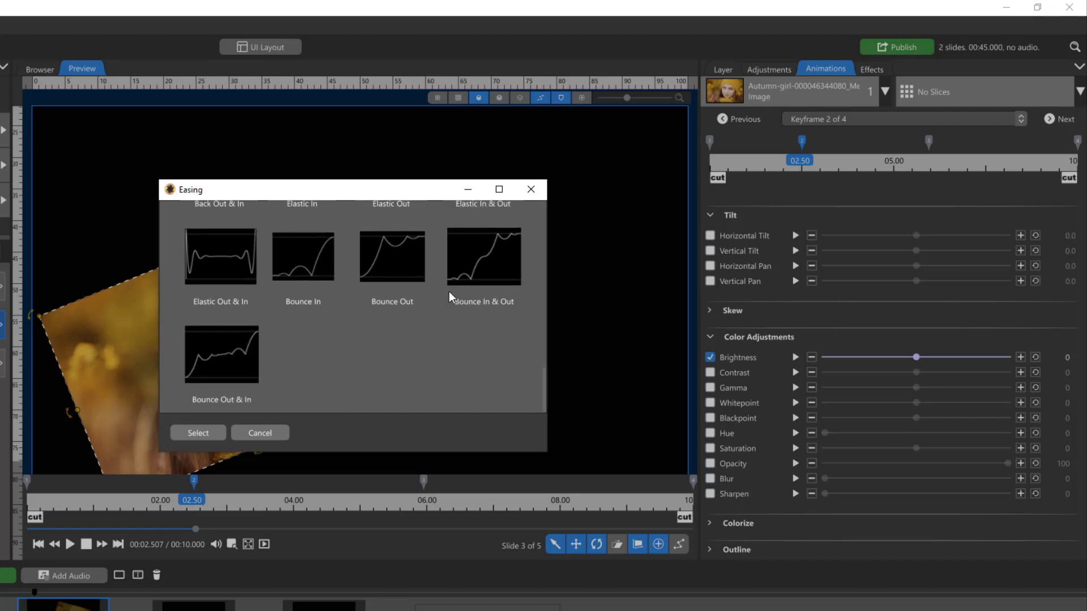
{"action": "left_click", "coordinate": [230, 264]}
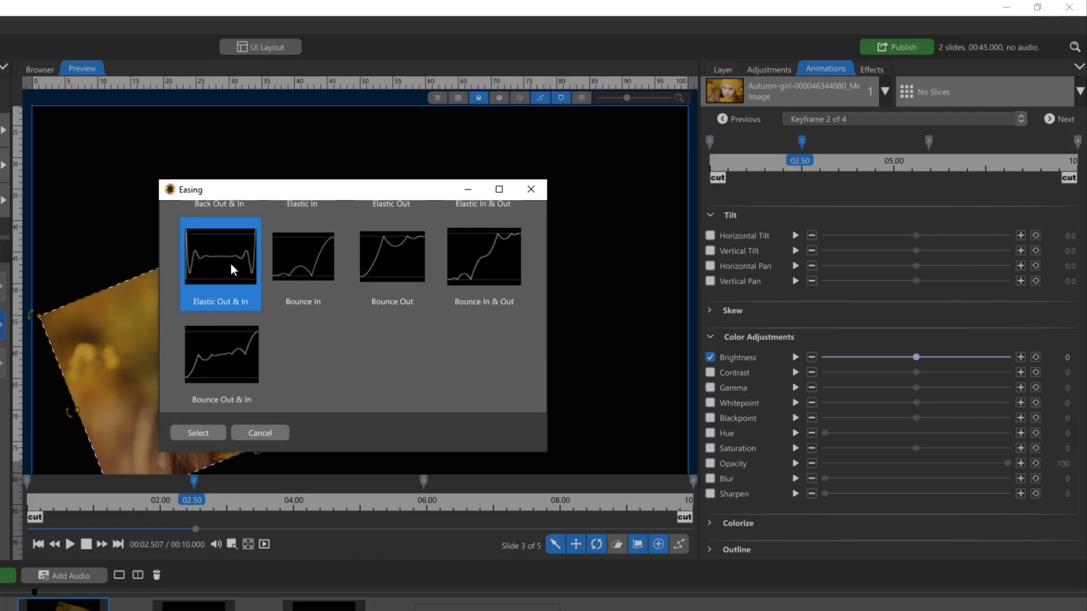
{"action": "left_click", "coordinate": [201, 433]}
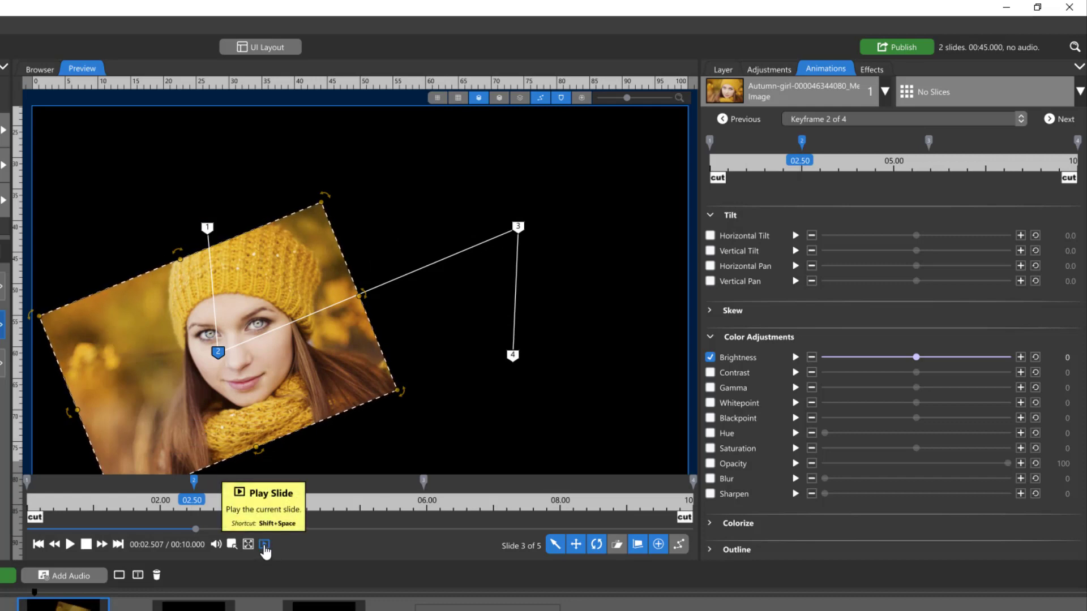
{"action": "left_click", "coordinate": [70, 544]}
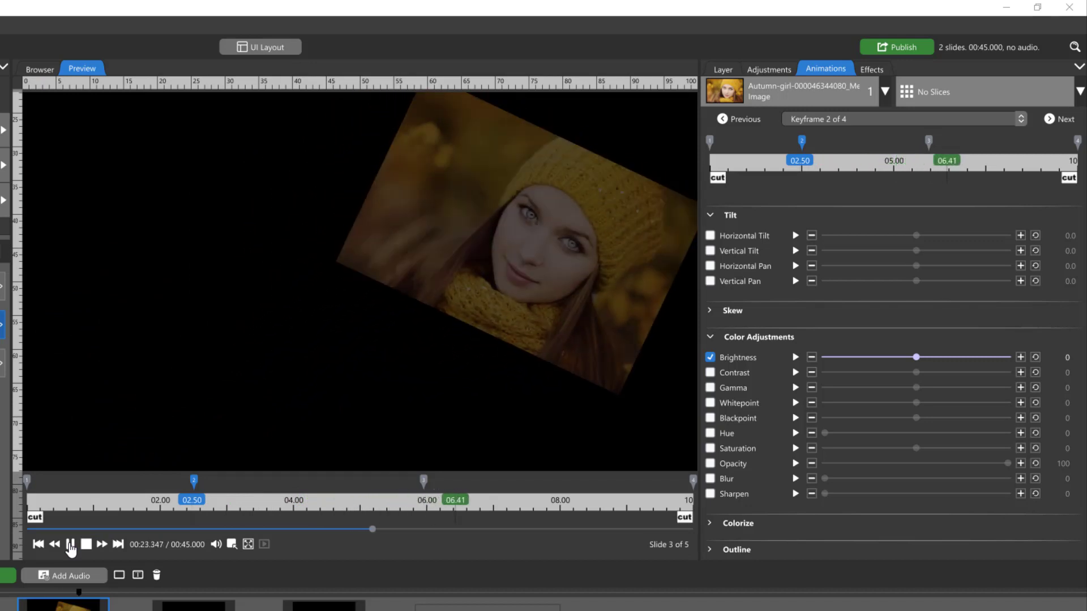
{"action": "left_click", "coordinate": [70, 544]}
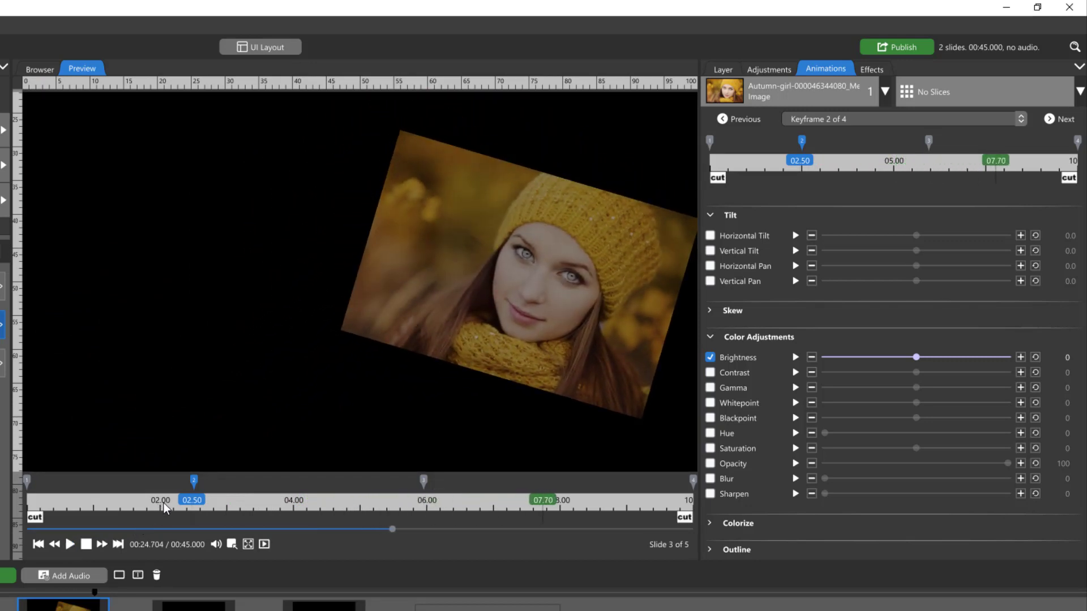
{"action": "mouse_move", "coordinate": [164, 503]}
{"action": "left_mouse_down"}
{"action": "mouse_move", "coordinate": [353, 503]}
{"action": "mouse_move", "coordinate": [134, 500]}
{"action": "left_mouse_up"}
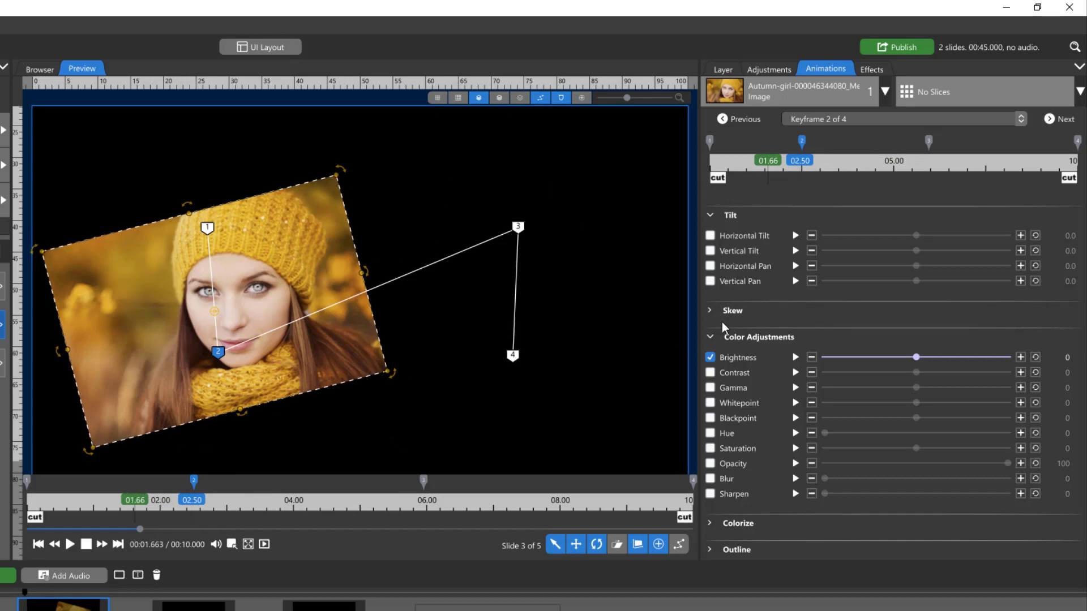
{"action": "left_click", "coordinate": [795, 360]}
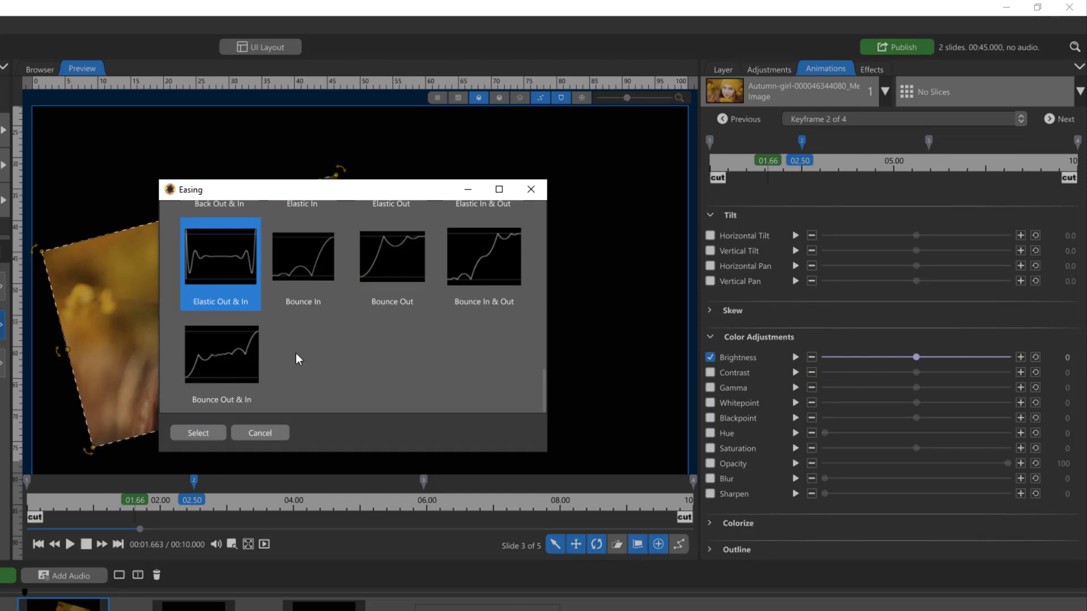
{"action": "scroll", "coordinate": [364, 362], "scroll_direction": "up", "scroll_amount": 1}
{"action": "scroll", "coordinate": [365, 362], "scroll_direction": "up", "scroll_amount": 1}
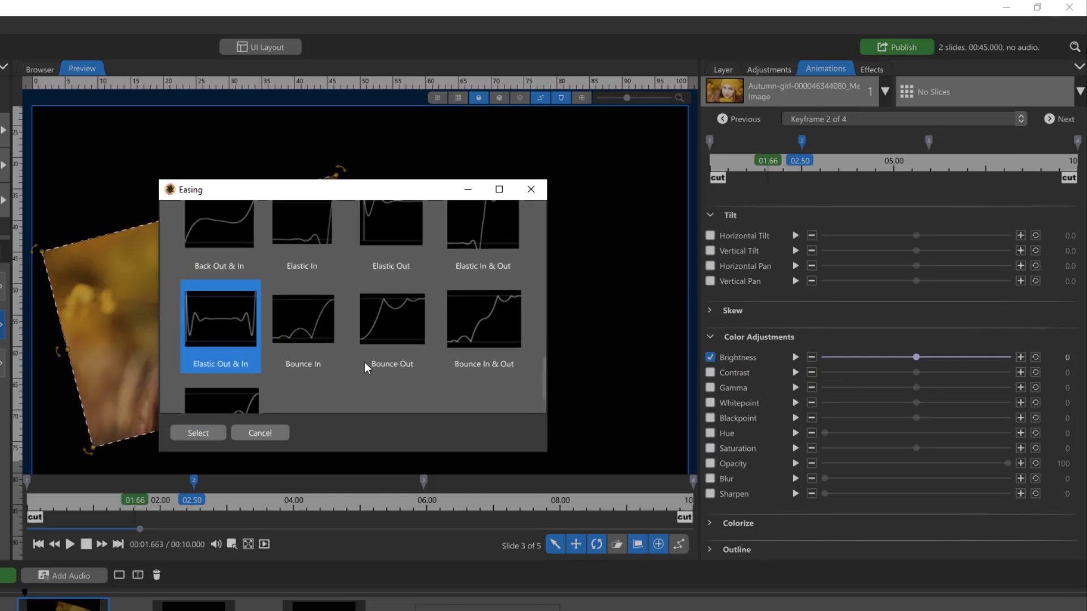
{"action": "scroll", "coordinate": [364, 362], "scroll_direction": "up", "scroll_amount": 1}
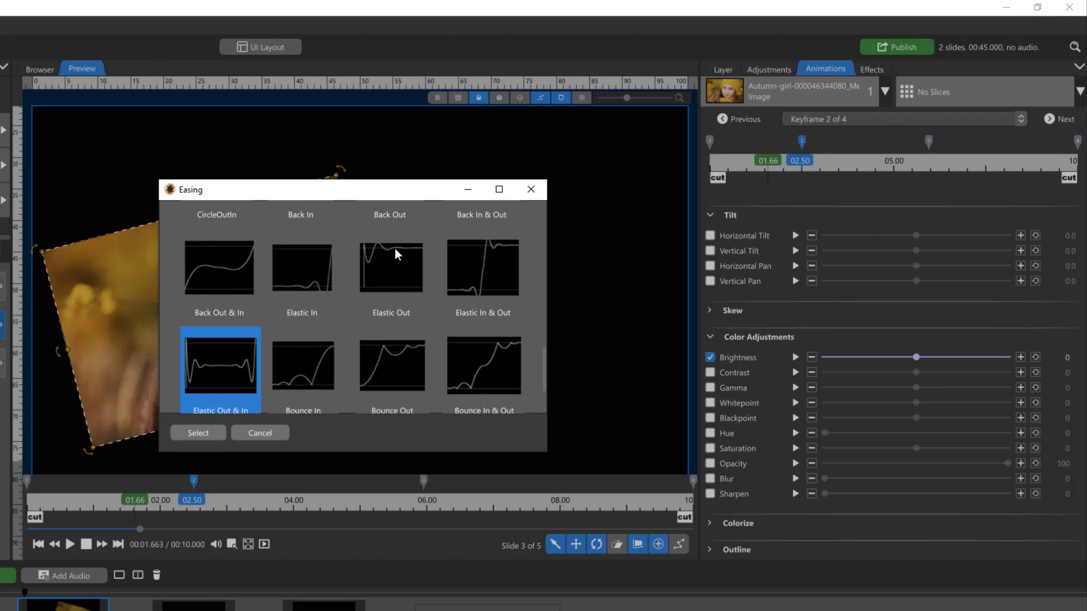
{"action": "scroll", "coordinate": [419, 351], "scroll_direction": "up", "scroll_amount": 1}
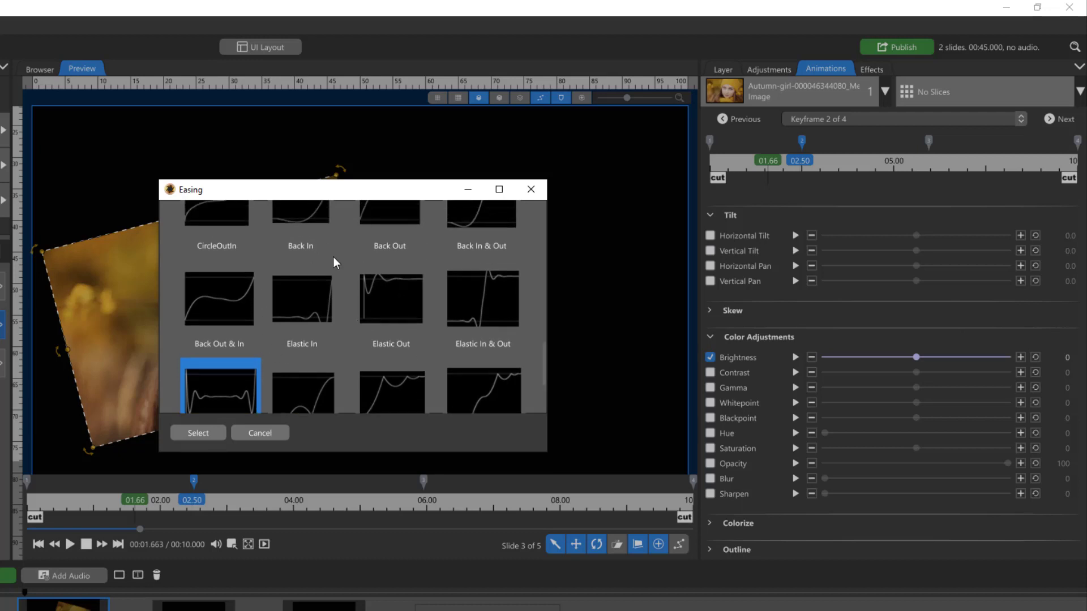
{"action": "scroll", "coordinate": [424, 331], "scroll_direction": "up", "scroll_amount": 2}
{"action": "scroll", "coordinate": [431, 323], "scroll_direction": "up", "scroll_amount": 2}
{"action": "scroll", "coordinate": [432, 339], "scroll_direction": "up", "scroll_amount": 2}
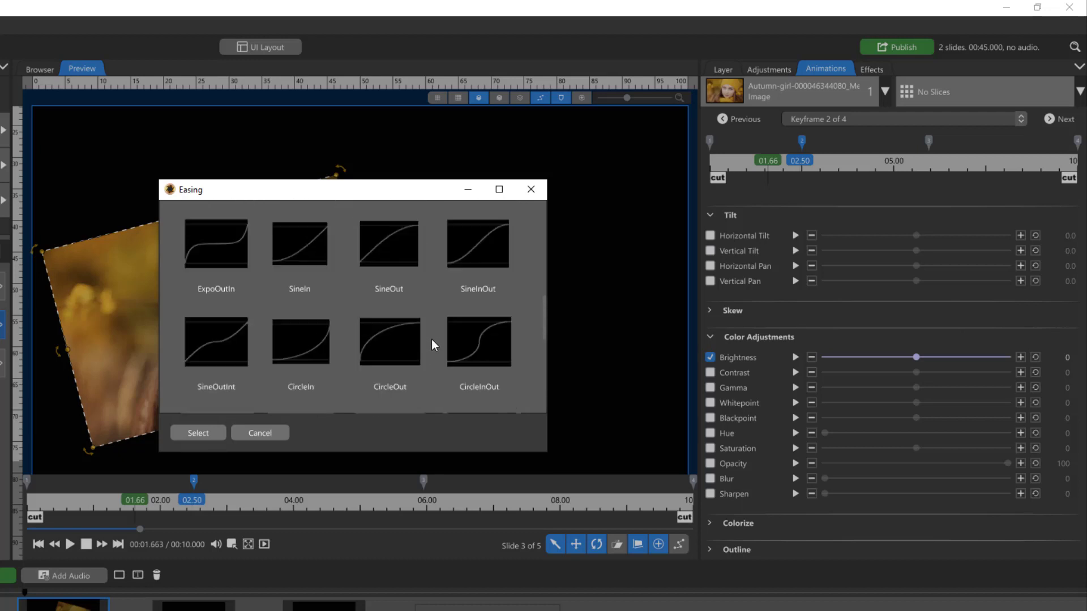
{"action": "scroll", "coordinate": [431, 340], "scroll_direction": "up", "scroll_amount": 1}
{"action": "scroll", "coordinate": [368, 348], "scroll_direction": "down", "scroll_amount": 1}
{"action": "scroll", "coordinate": [367, 348], "scroll_direction": "down", "scroll_amount": 1}
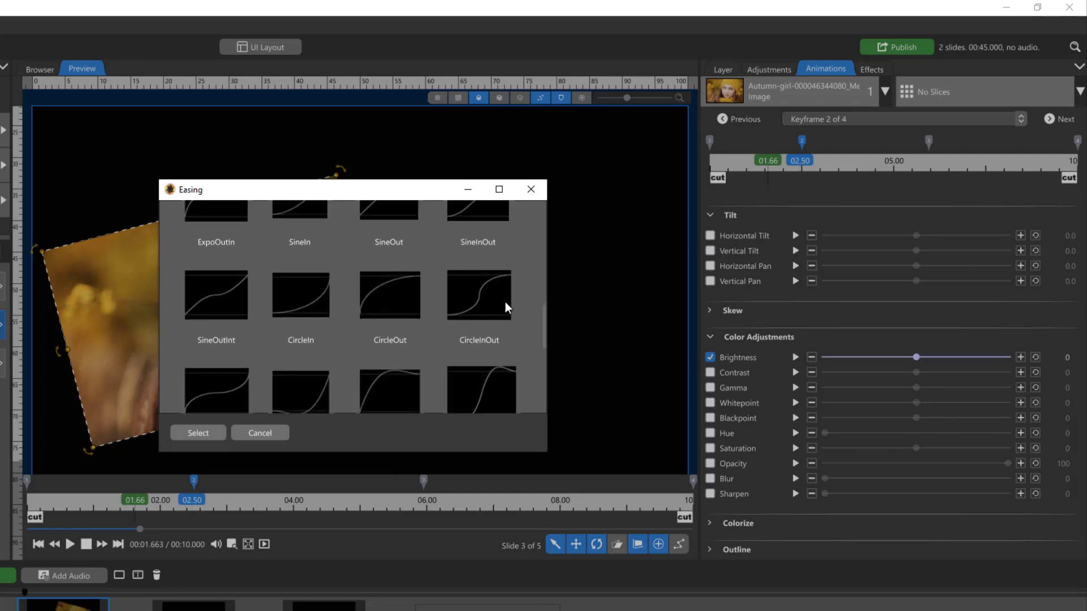
{"action": "left_click", "coordinate": [531, 190]}
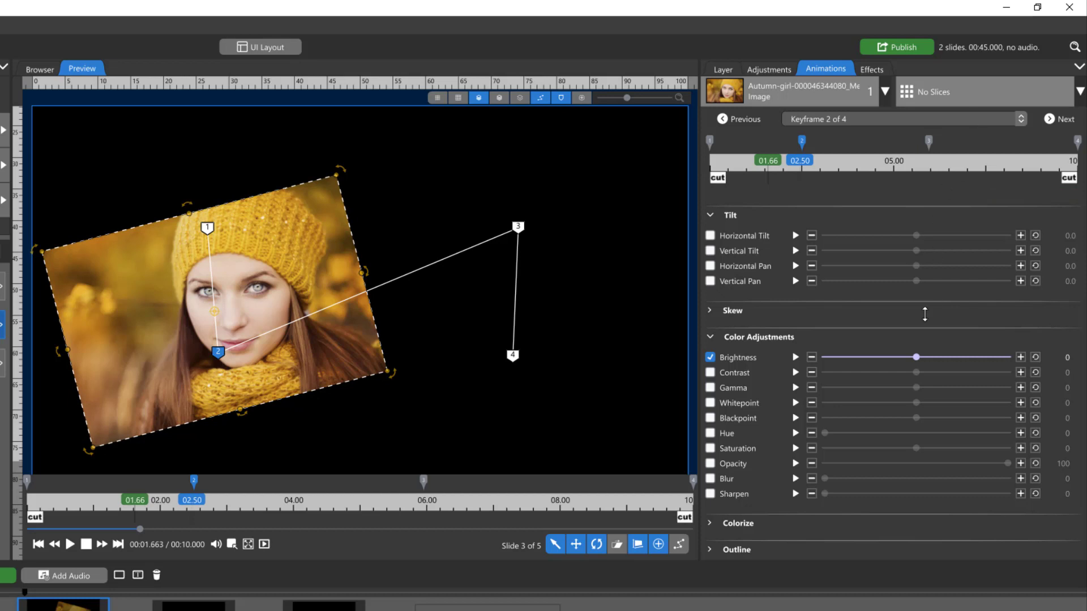
{"action": "scroll", "coordinate": [834, 412], "scroll_direction": "down", "scroll_amount": 1}
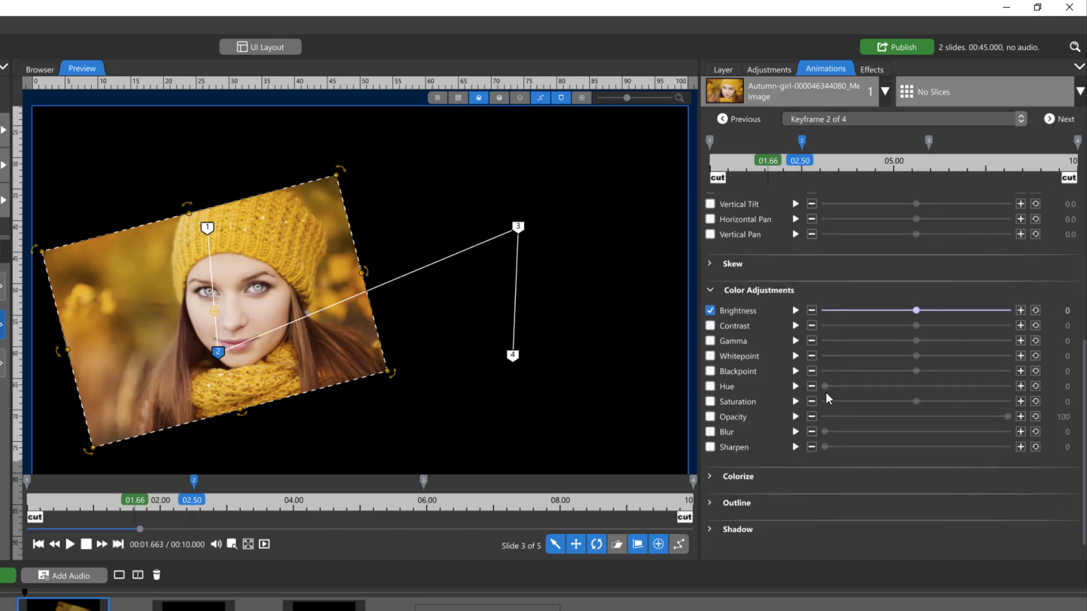
Expand the Outline and Shadow animation sections for the Autumn-girl image.
{"action": "left_click", "coordinate": [711, 503]}
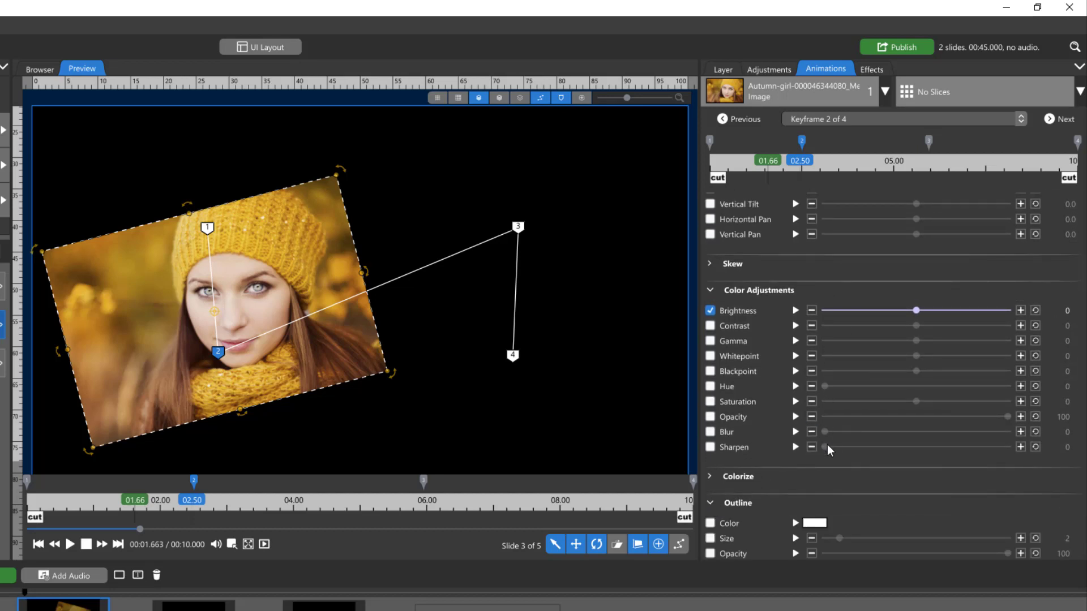
{"action": "scroll", "coordinate": [827, 448], "scroll_direction": "down", "scroll_amount": 2}
{"action": "left_click", "coordinate": [711, 511]}
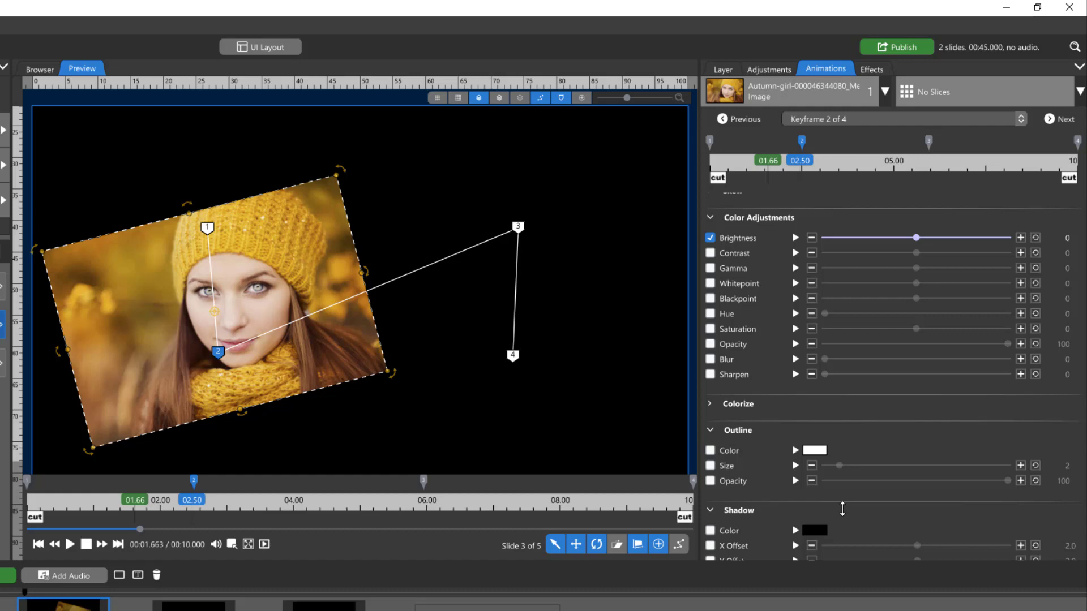
{"action": "left_click", "coordinate": [795, 238]}
{"action": "scroll", "coordinate": [434, 256], "scroll_direction": "down", "scroll_amount": 5}
{"action": "scroll", "coordinate": [435, 256], "scroll_direction": "up", "scroll_amount": 3}
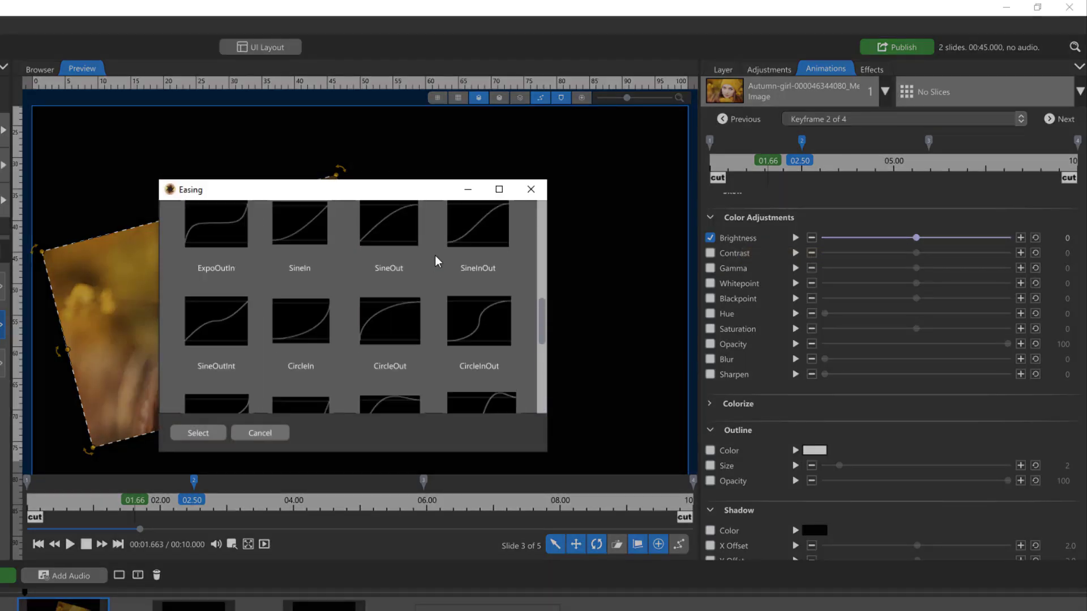
{"action": "scroll", "coordinate": [435, 255], "scroll_direction": "up", "scroll_amount": 2}
{"action": "scroll", "coordinate": [436, 255], "scroll_direction": "down", "scroll_amount": 1}
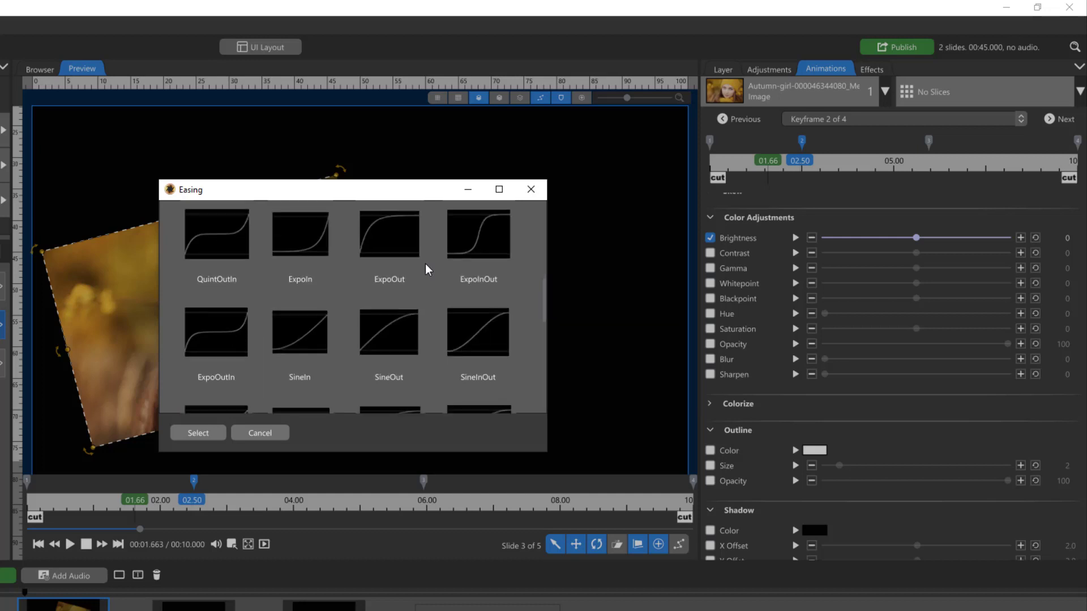
{"action": "scroll", "coordinate": [426, 264], "scroll_direction": "down", "scroll_amount": 1}
{"action": "scroll", "coordinate": [424, 268], "scroll_direction": "down", "scroll_amount": 2}
{"action": "scroll", "coordinate": [409, 303], "scroll_direction": "down", "scroll_amount": 1}
{"action": "scroll", "coordinate": [394, 340], "scroll_direction": "down", "scroll_amount": 1}
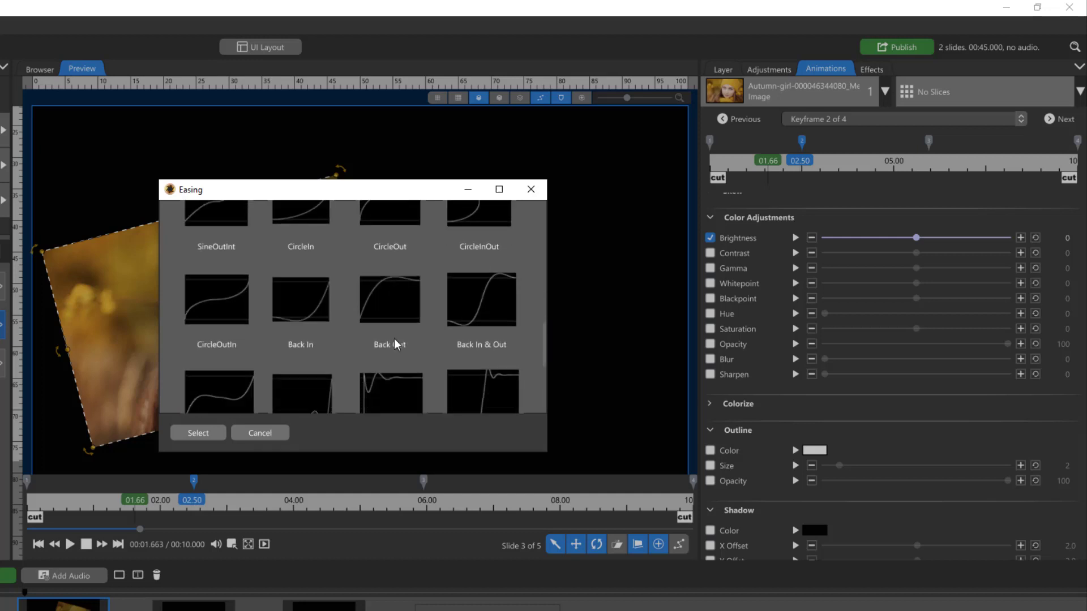
{"action": "scroll", "coordinate": [394, 340], "scroll_direction": "down", "scroll_amount": 1}
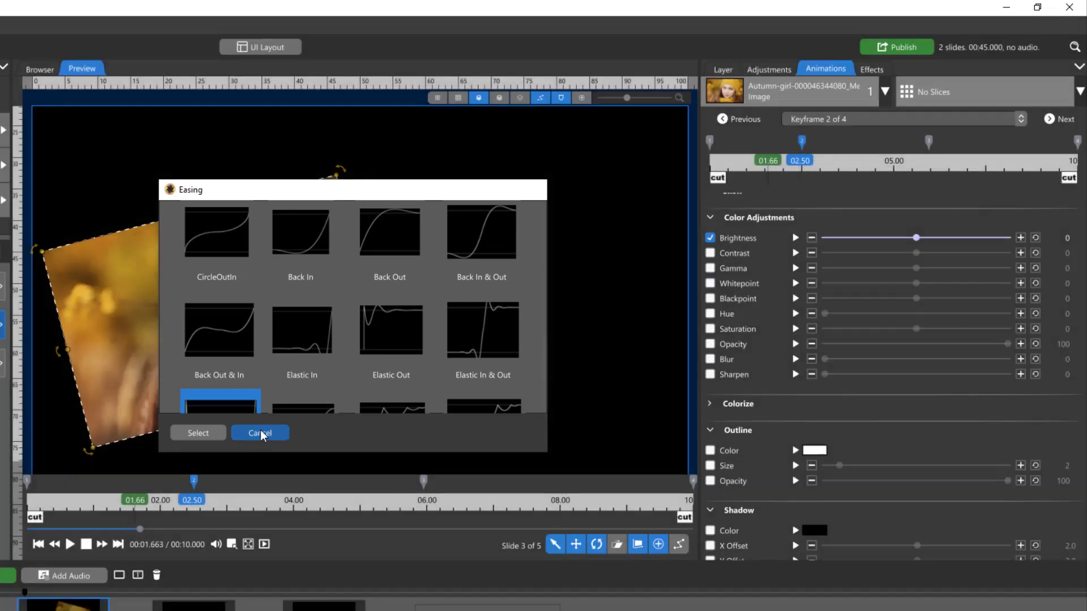
{"action": "left_click", "coordinate": [261, 430]}
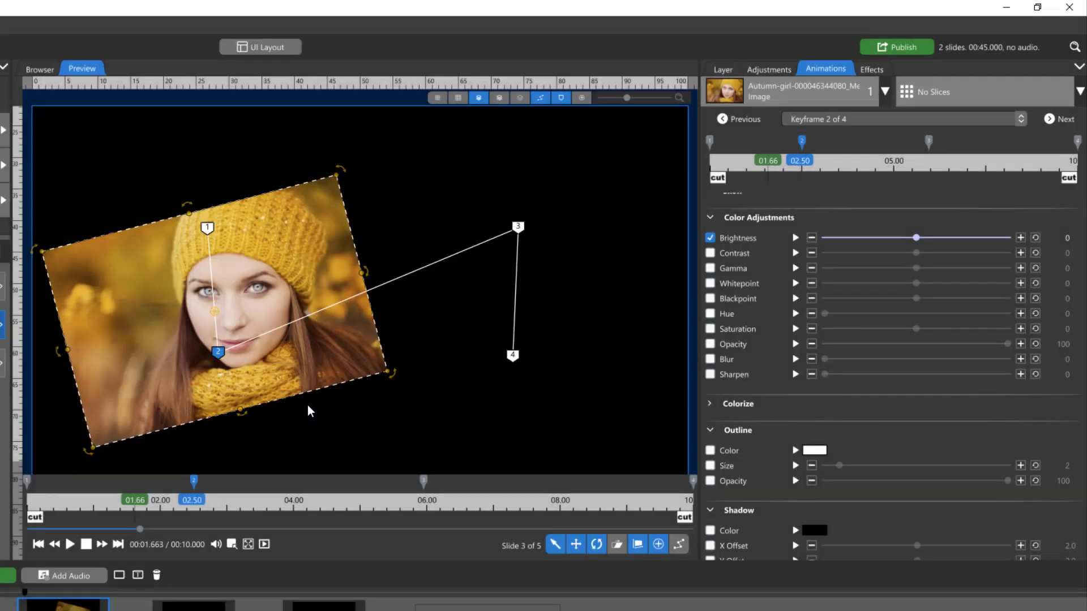